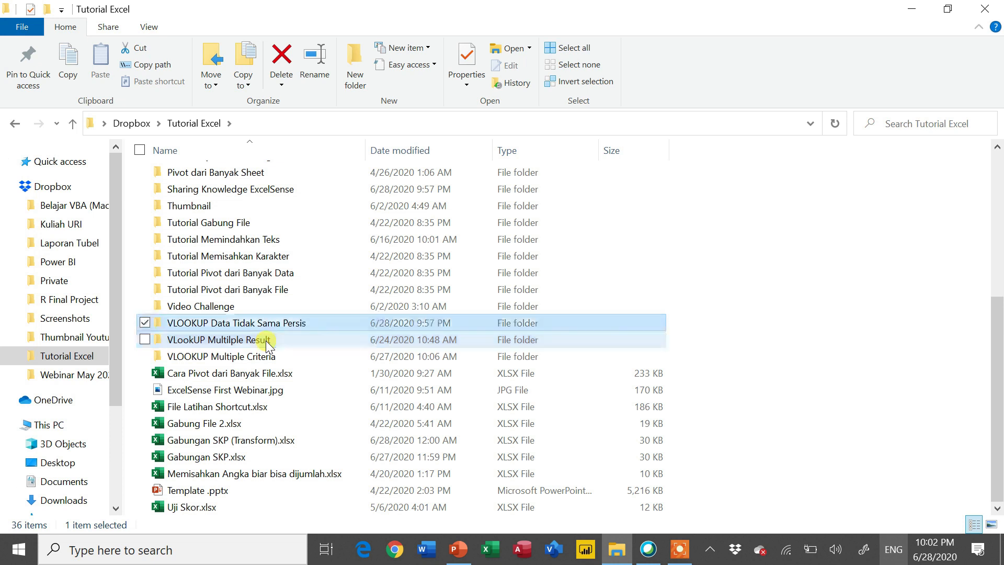
- Open File Latihan VLOOKUP Data Tidak Sama Persis.xlsx from the VLOOKUP Data Tidak Sama Persis folder and shrink the formula bar to one line
key(Down)
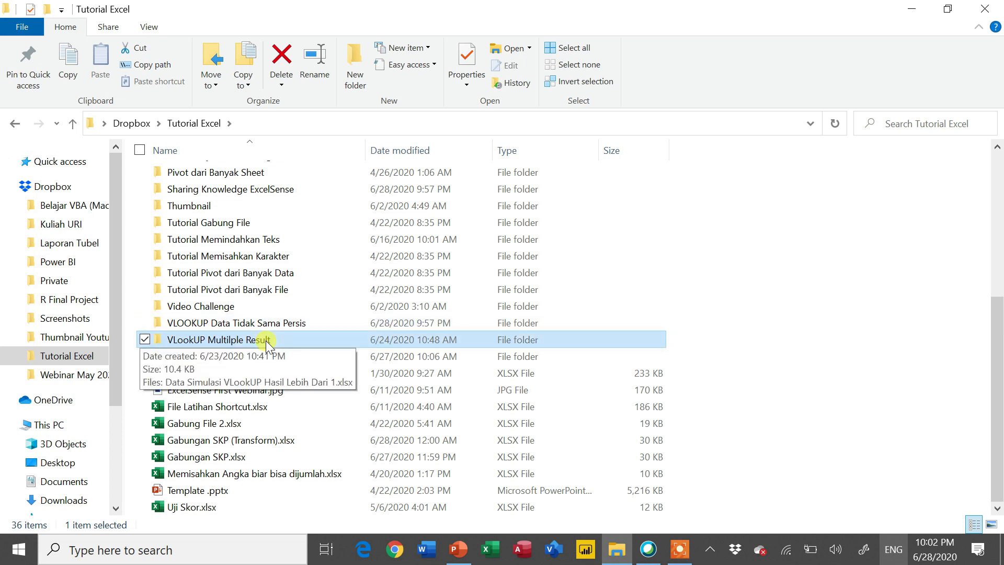
double_click(287, 323)
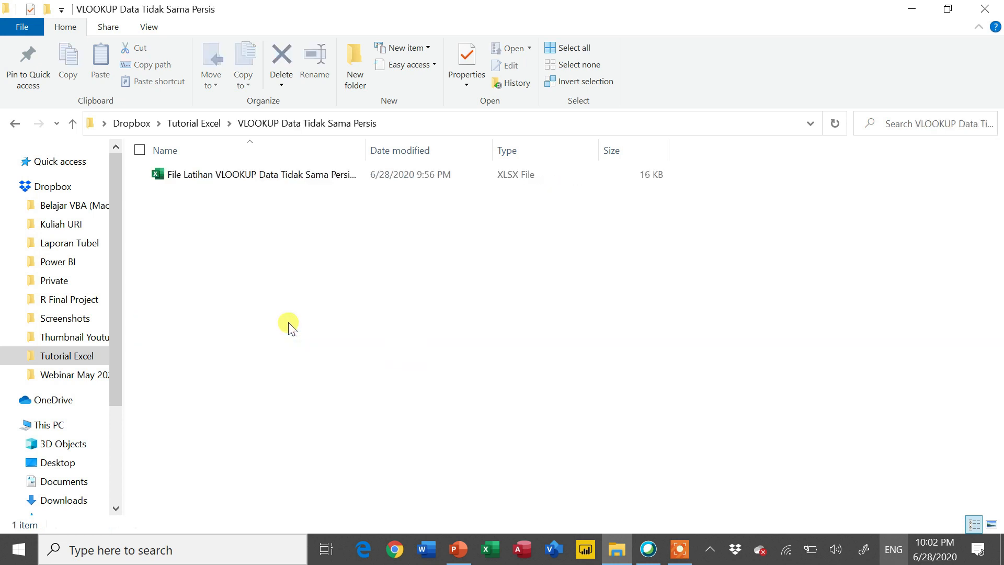
double_click(237, 179)
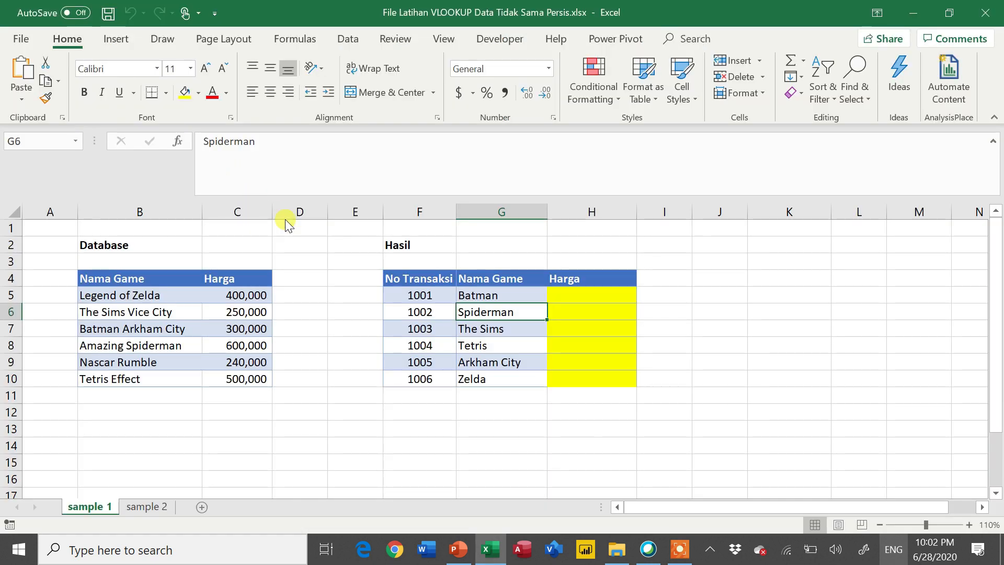
click(303, 243)
drag(360, 196, 359, 156)
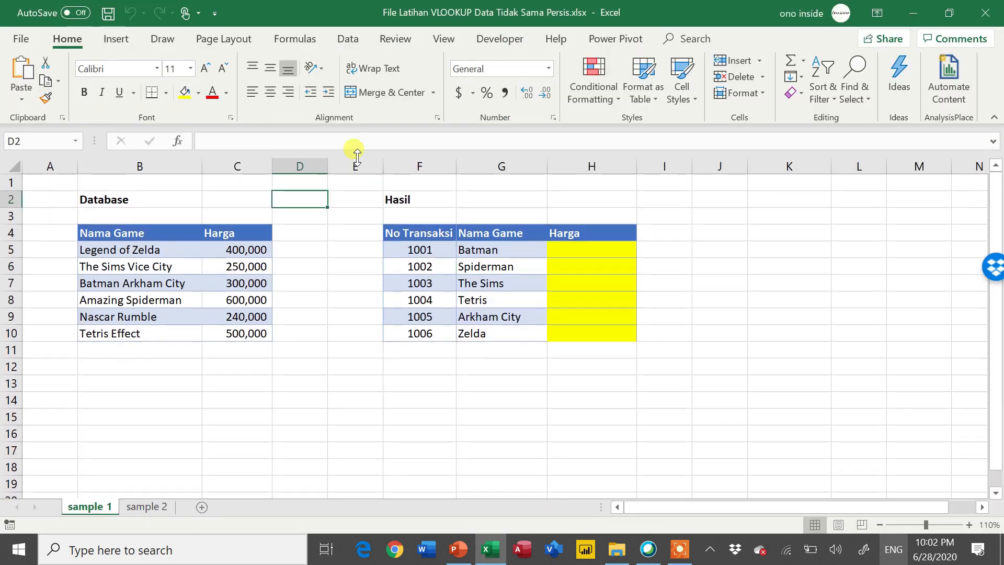
- Review the distributor names in the Database and Hasil tables on the sample 2 sheet, then return to sample 1
click(155, 507)
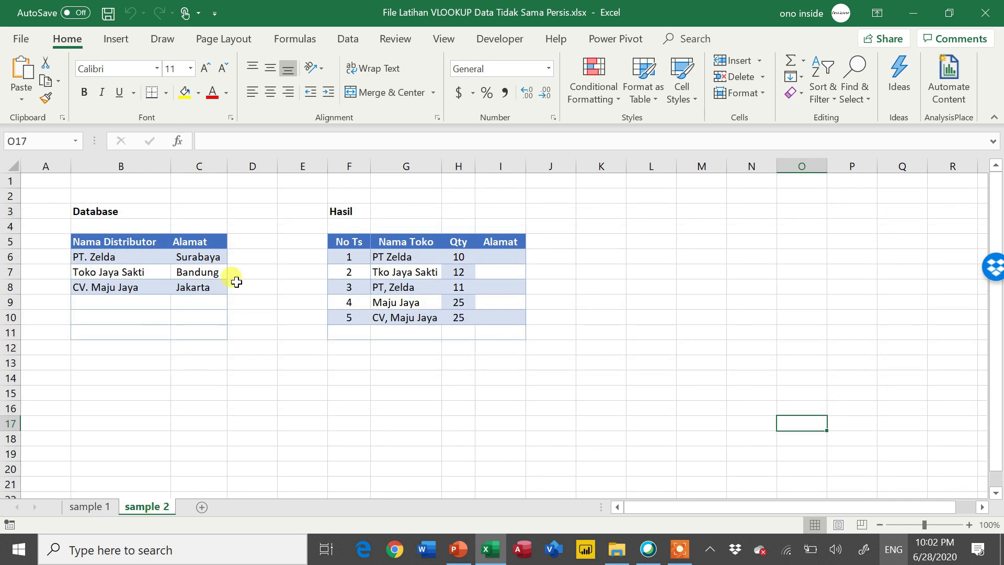
click(184, 273)
click(379, 305)
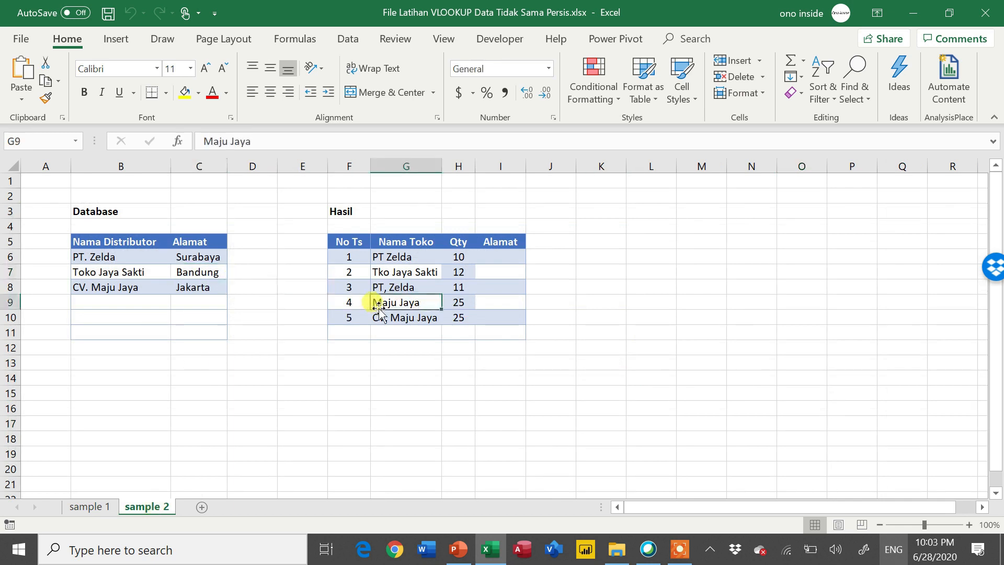
click(136, 272)
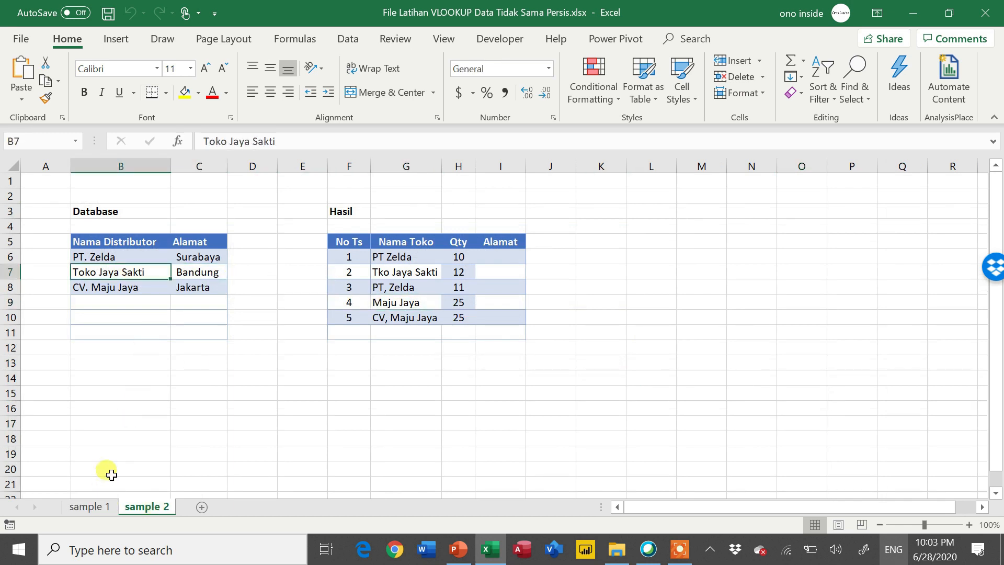
click(98, 506)
- Examine the full game names in the Nama Game column of the Database table on sample 1
click(204, 267)
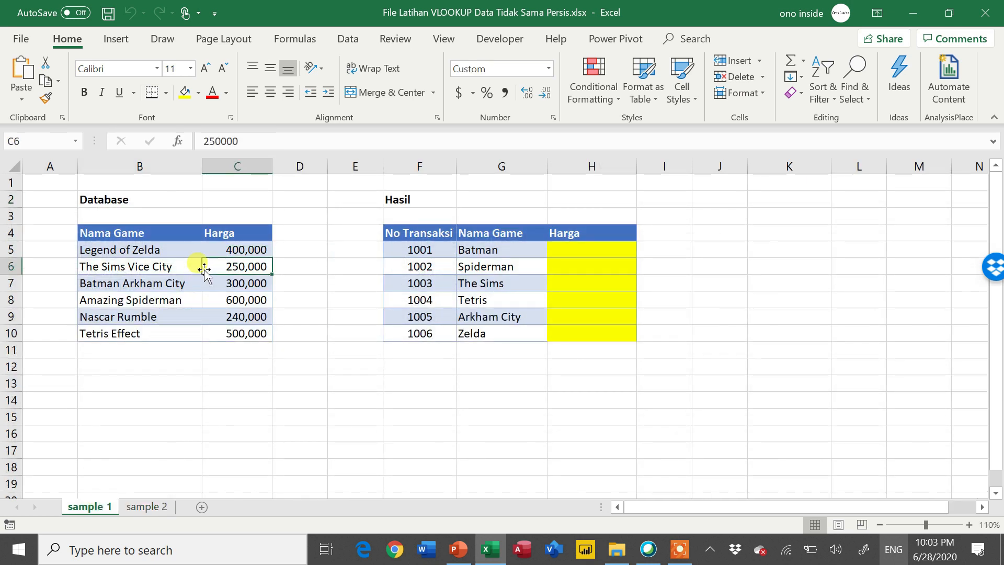
key(Left)
key(ctrl+Up)
key(ctrl+Down)
key(ctrl+Up)
key(Down)
key(ctrl+shift+Down)
key(Down)
key(Down)
key(Down)
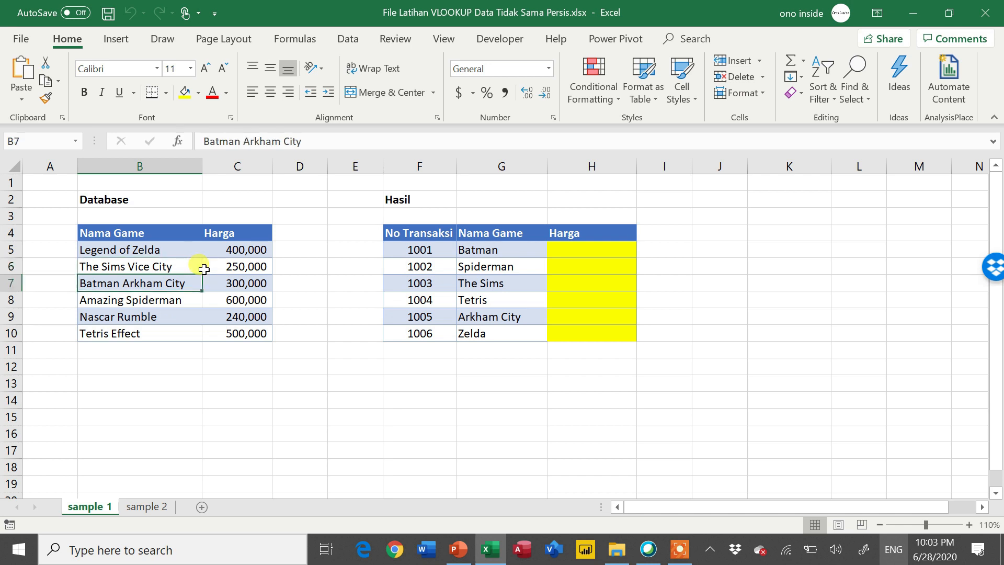
key(ctrl+Up)
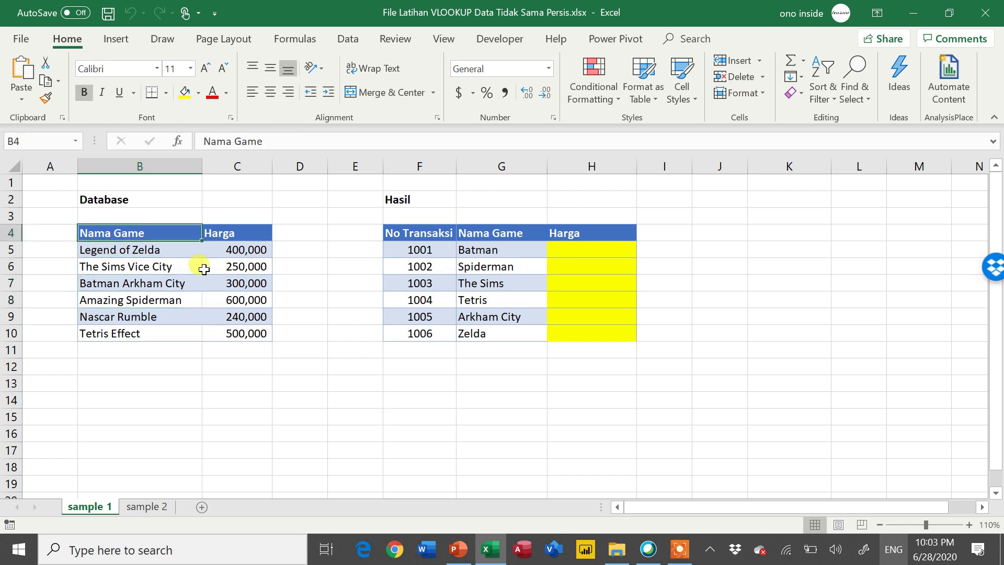
- Examine the shortened game names in the Nama Game column of the Hasil table
key(Right)
key(ctrl+Right)
key(Down)
key(Right)
key(Left)
key(Right)
key(ctrl+shift+Down)
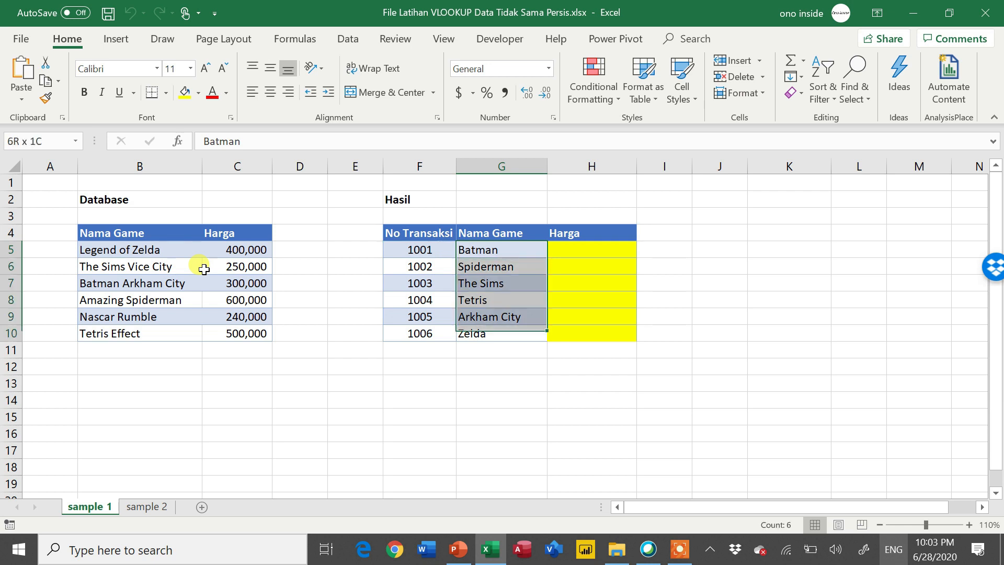
key(Down)
key(Up)
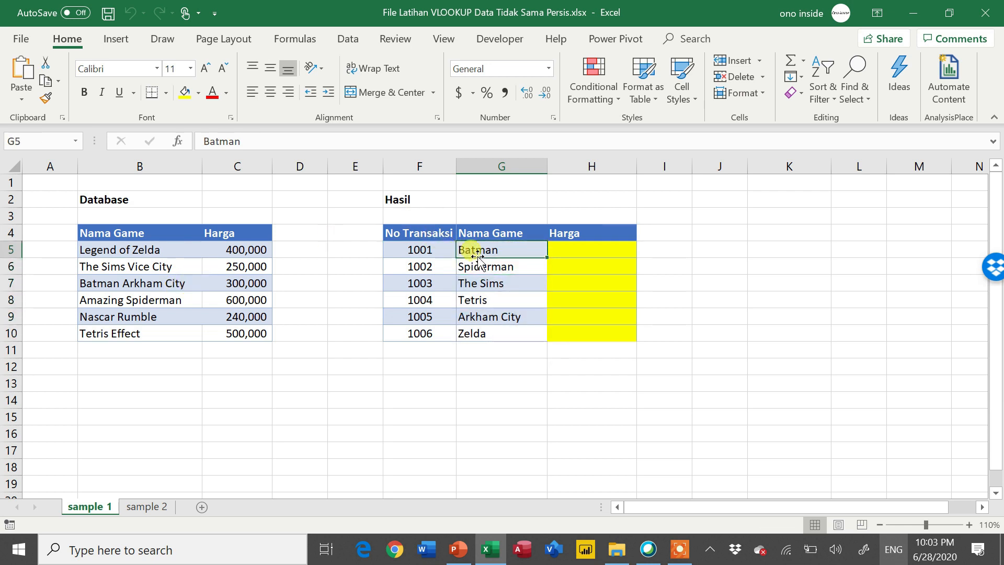
- Compare the Spiderman and The Sims entries in Hasil with their Database counterparts, and select the Hasil names G5:G10
click(163, 302)
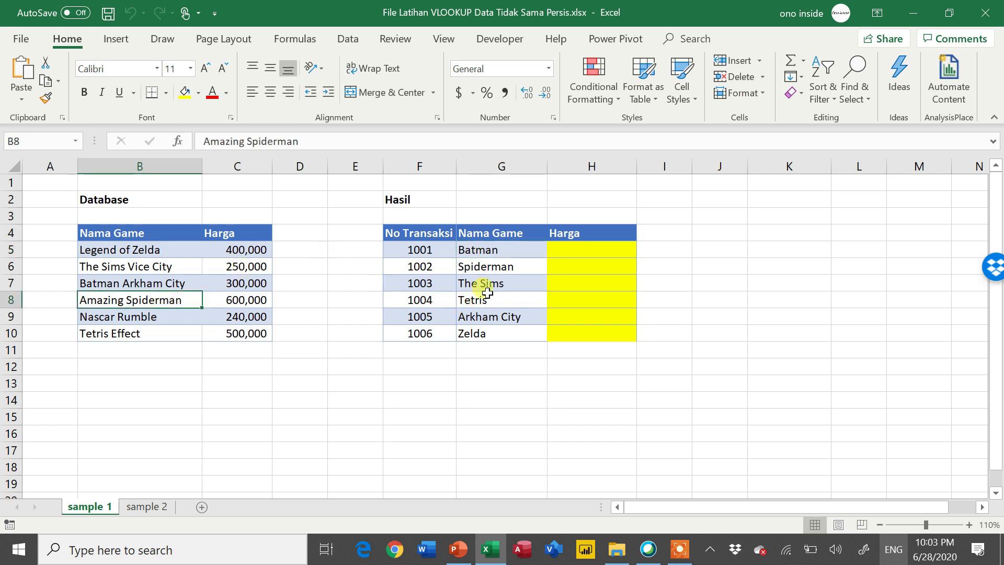
click(519, 268)
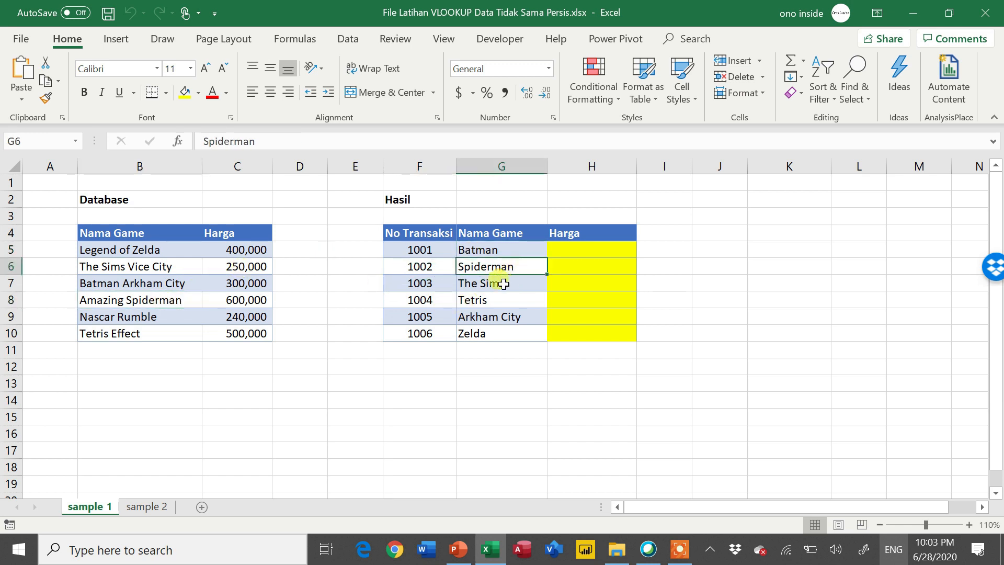
click(501, 285)
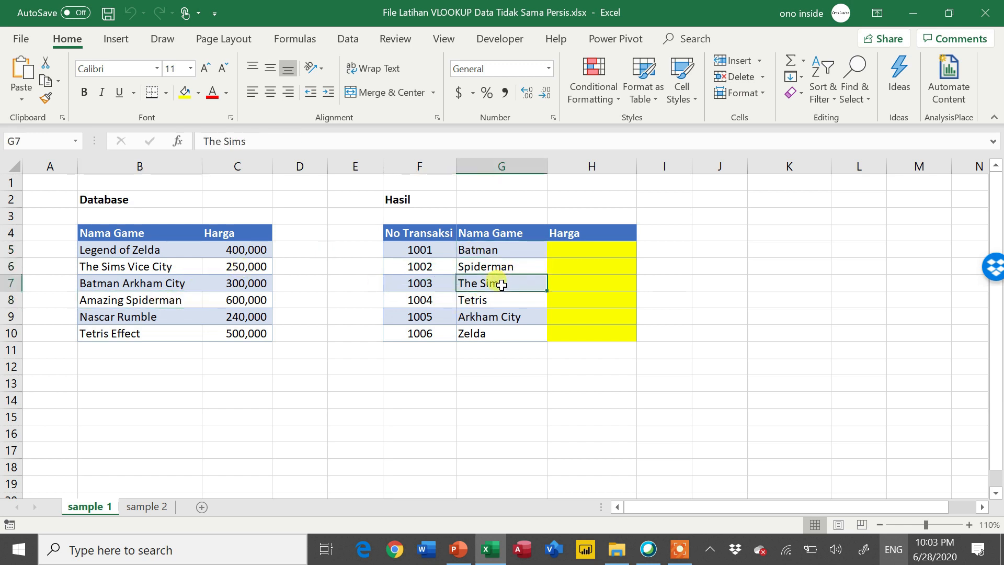
click(182, 271)
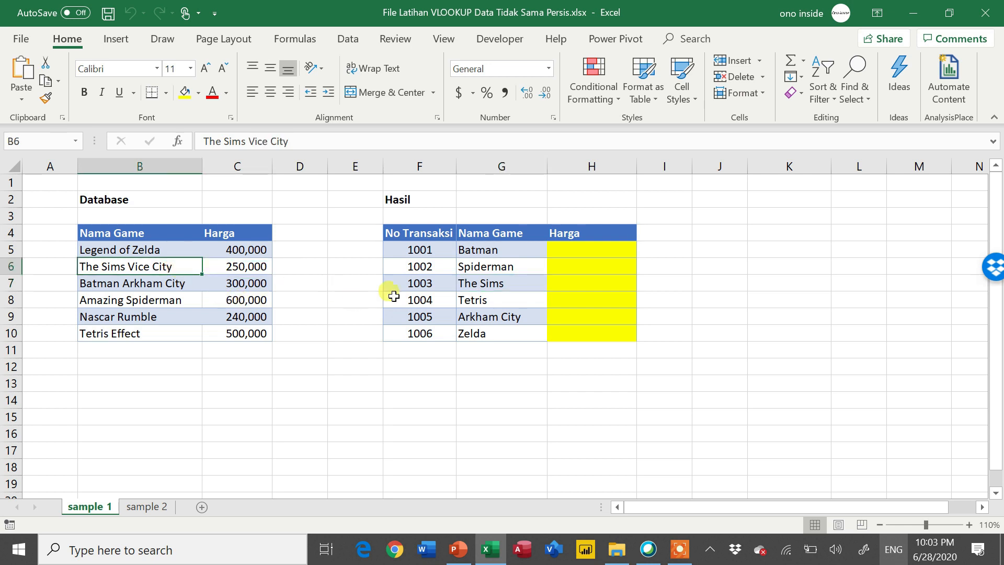
click(491, 256)
drag(491, 256, 500, 334)
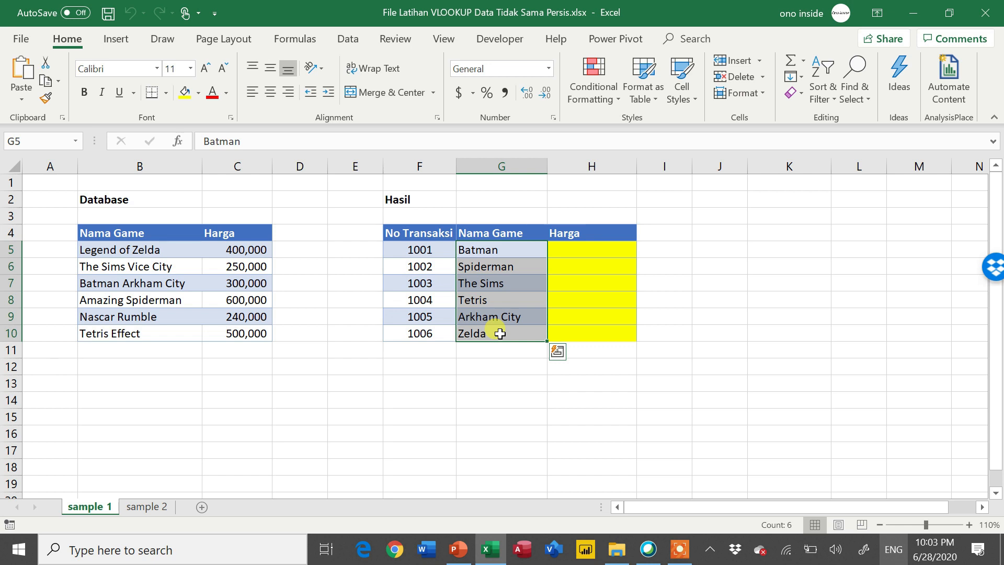
- Enter the exact-match formula =VLOOKUP(G5,$B$5:$C$10,2,FALSE) in H5 of the Harga column
click(596, 251)
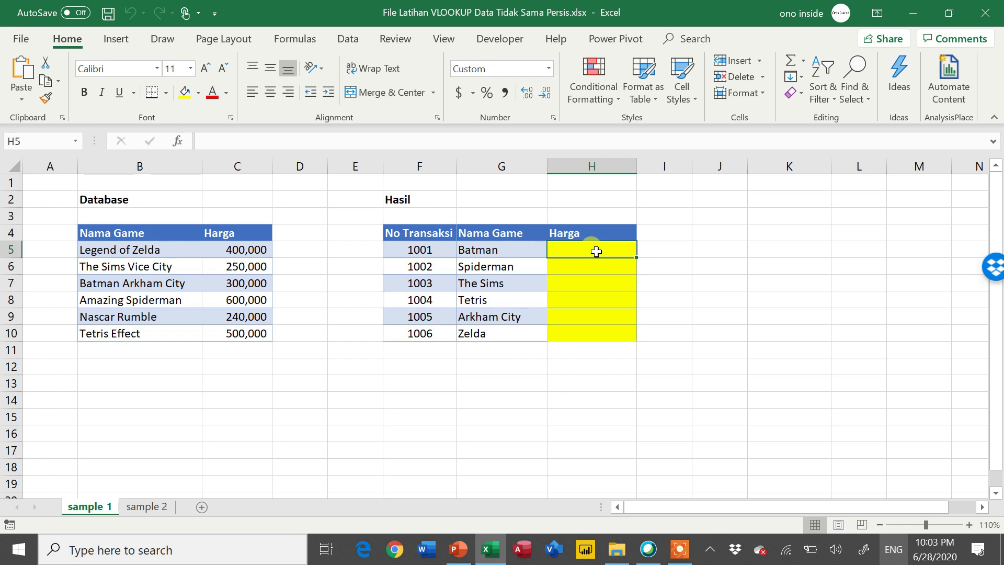
text(=vl)
key(Tab)
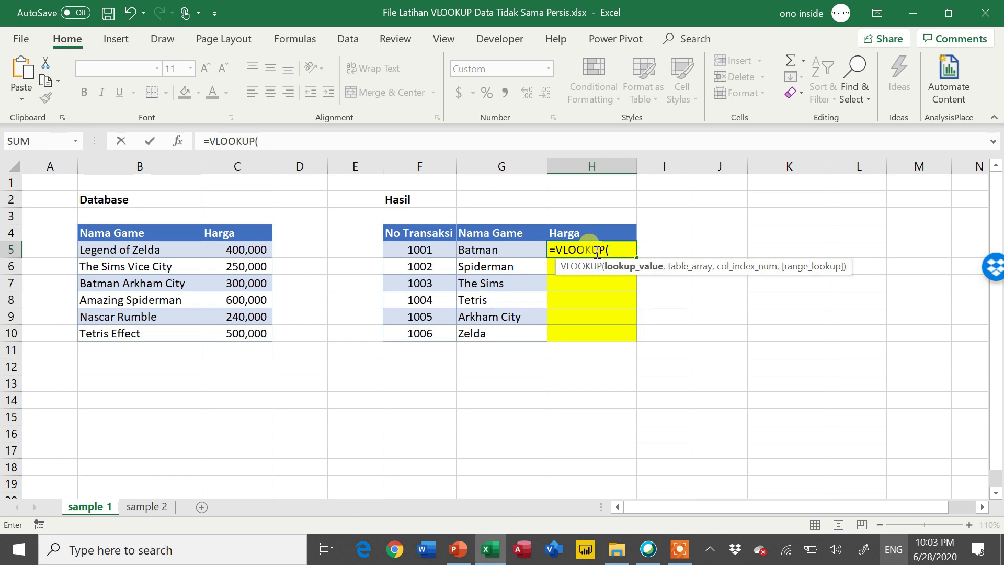
key(Left)
text(,)
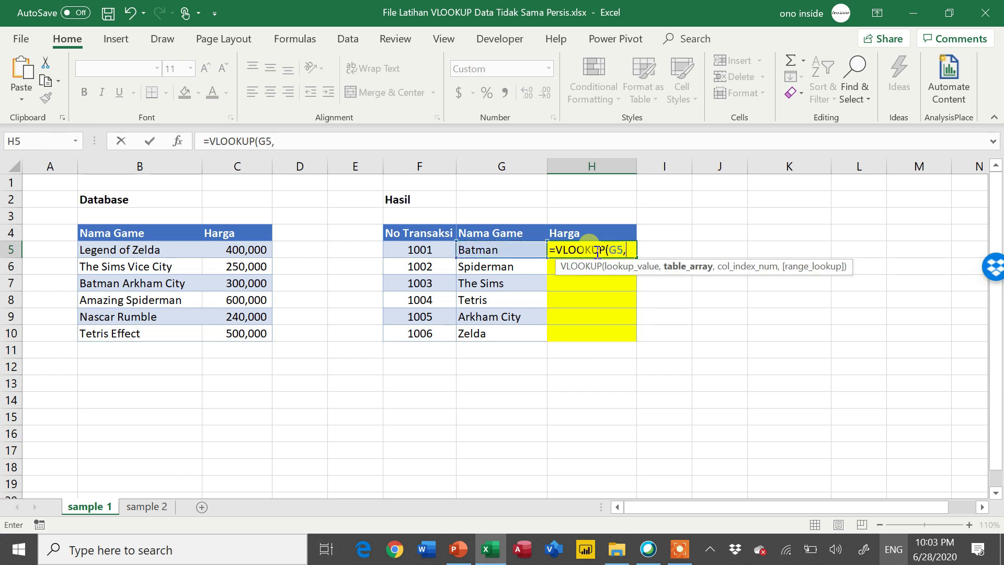
key(Left)
key(Left)
key(Left)
key(Left)
key(Left)
key(Left)
key(ctrl+shift+Down)
key(shift+Right)
key(F4)
text(,)
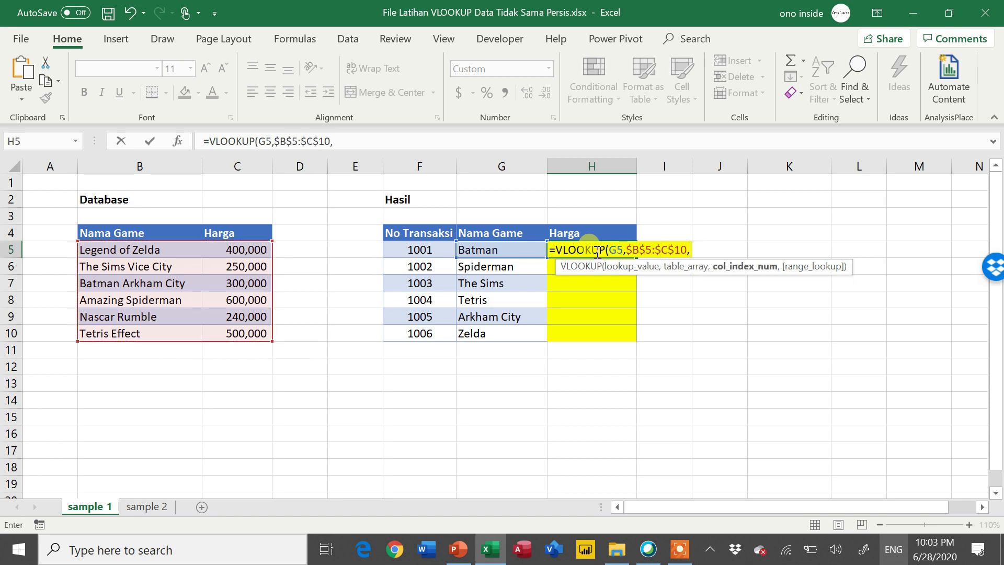
text(2,)
key(Down)
key(Tab)
key(Return)
- Copy the exact-match VLOOKUP from H5 down the Harga column to H10
click(596, 251)
key(ctrl+c)
key(Left)
key(ctrl+Down)
key(Right)
key(ctrl+shift+Up)
key(Return)
key(Down)
key(Up)
key(Up)
key(Up)
key(Up)
key(Up)
key(Up)
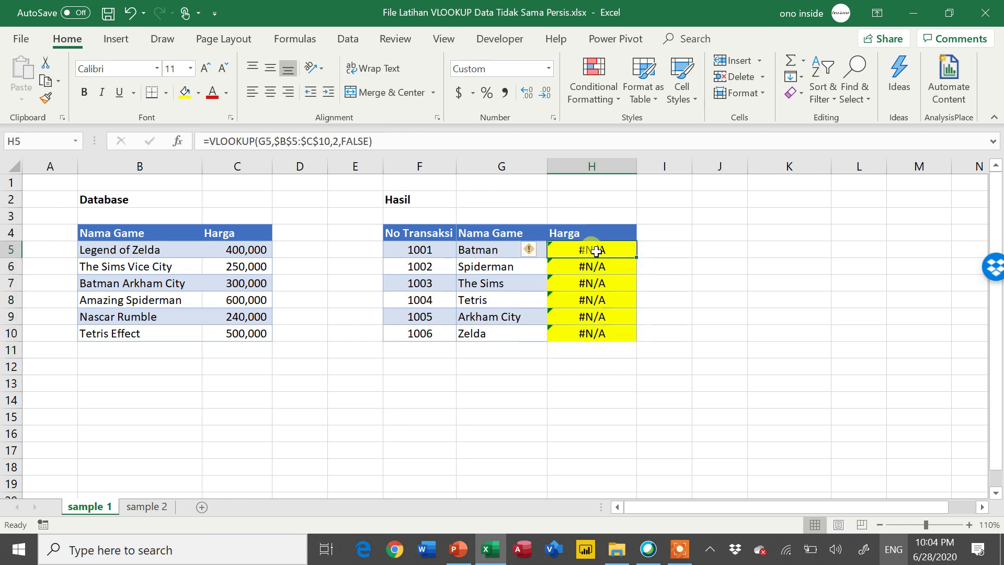
- Clear the exact-match formulas from H5:H10 and go back to H5
key(ctrl+shift+Down)
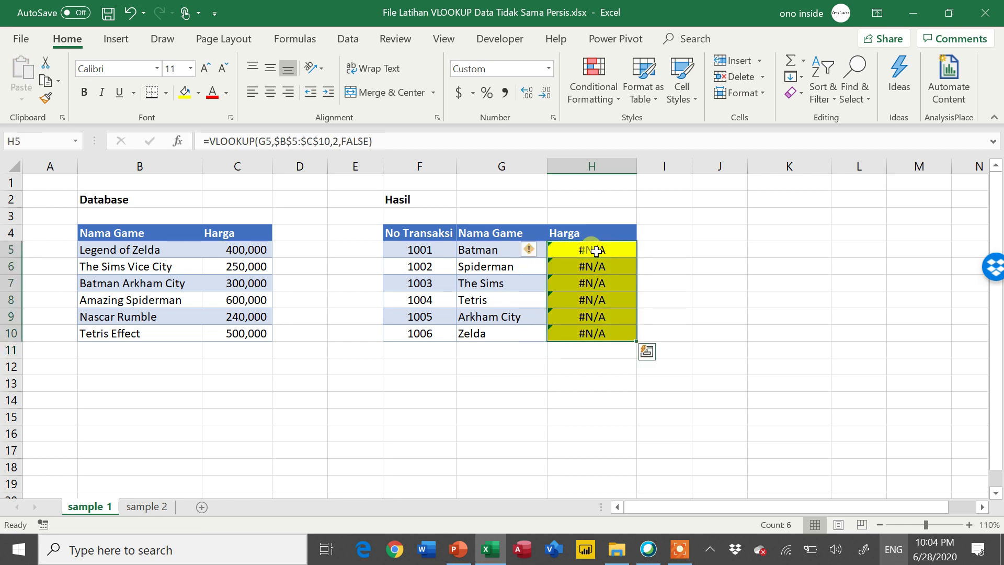
key(Delete)
key(Up)
key(Down)
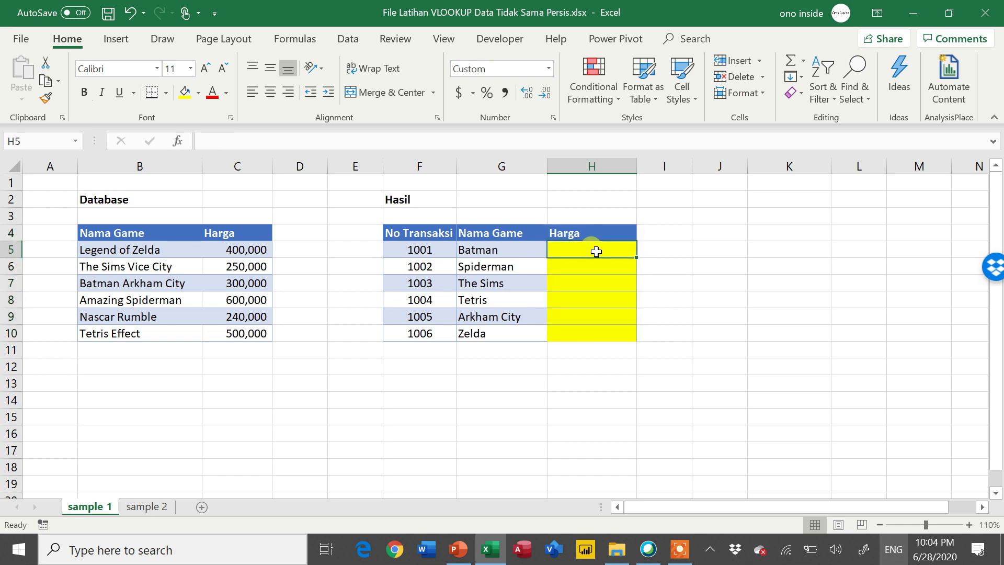
- Enter the approximate-match formula =VLOOKUP(G5,$B$5:$C$10,2,TRUE) in H5 of the Harga column
text(=vl)
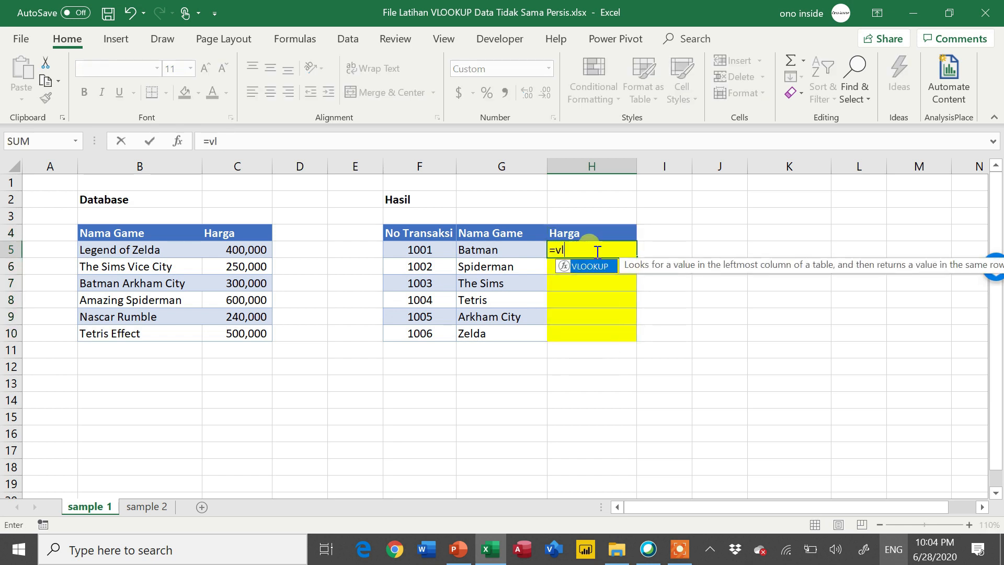
key(Tab)
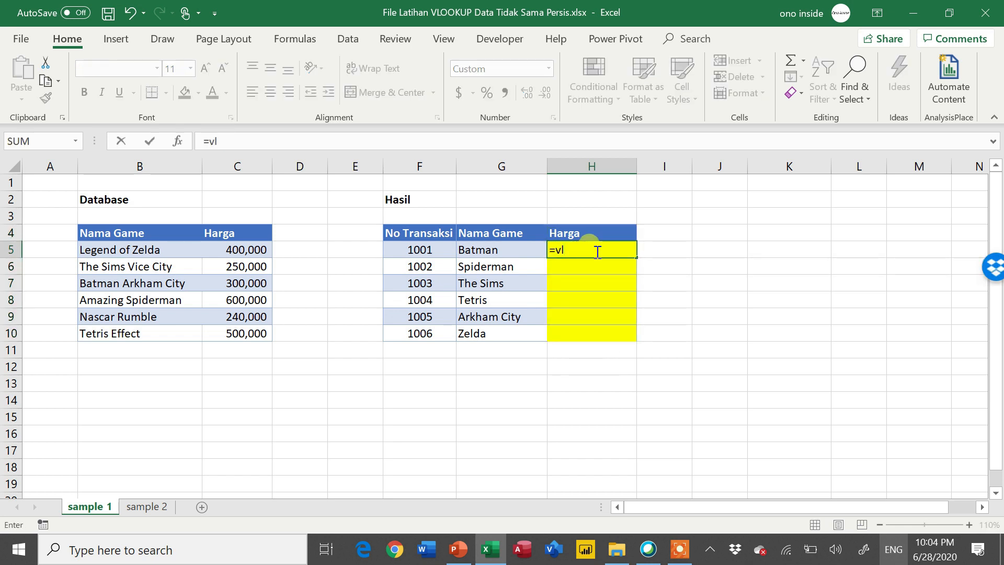
text(oo)
key(Tab)
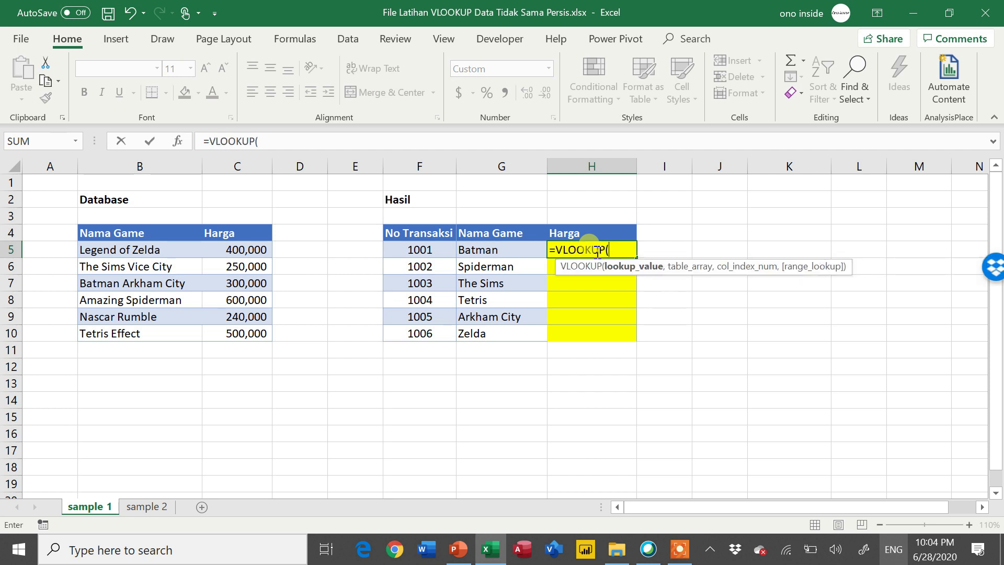
click(486, 254)
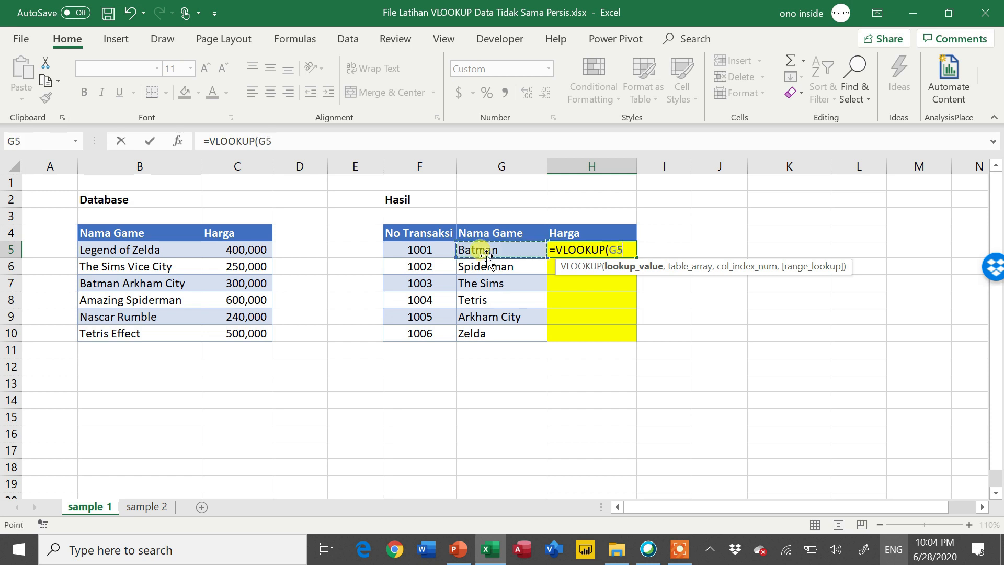
text(,)
drag(161, 244, 250, 333)
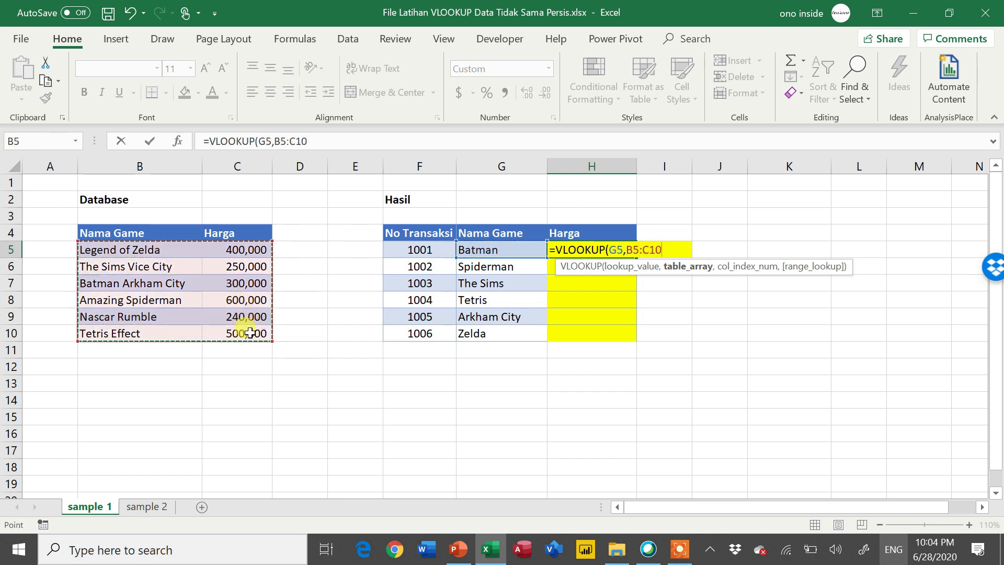
key(F4)
text(,)
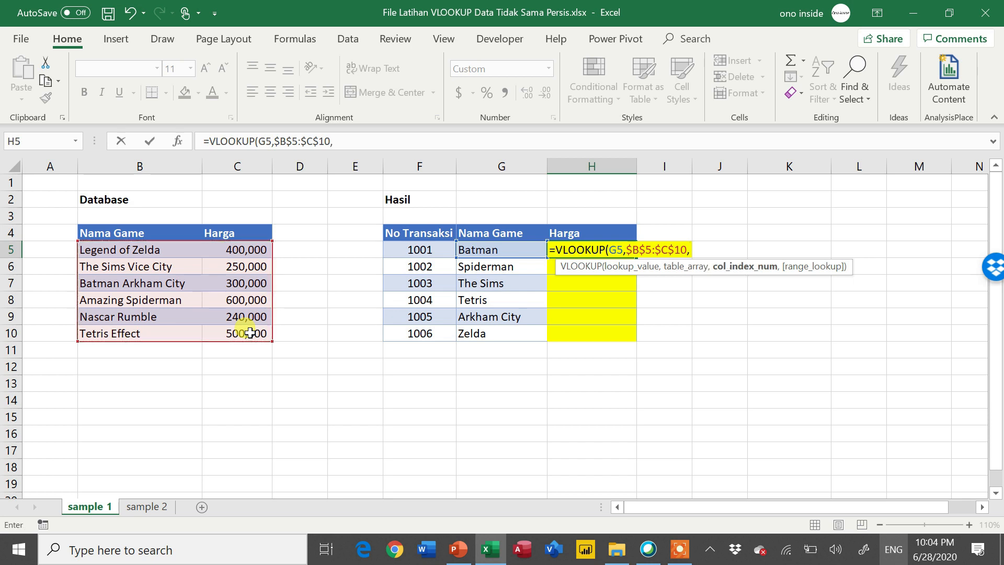
text(2,)
key(Down)
key(Up)
key(Tab)
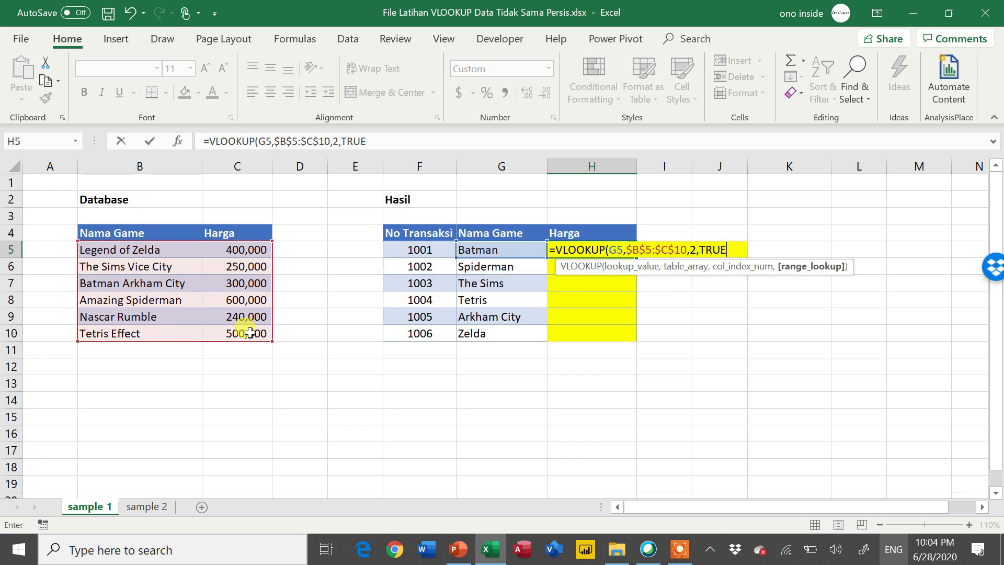
key(Return)
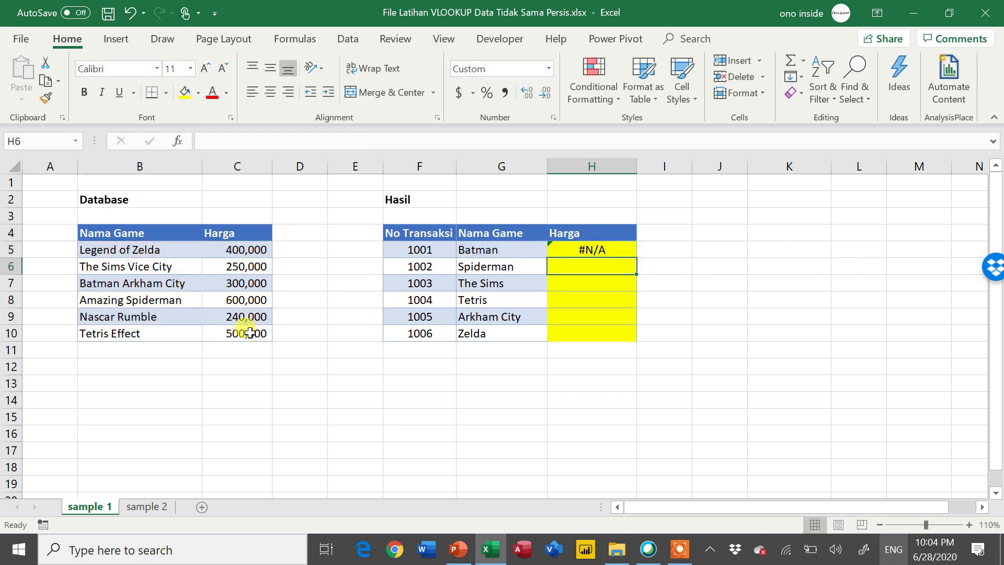
- Fill the approximate-match VLOOKUP from H5 down to H10 and check the returned prices against the game names
click(624, 250)
drag(637, 257, 641, 339)
click(611, 315)
click(602, 266)
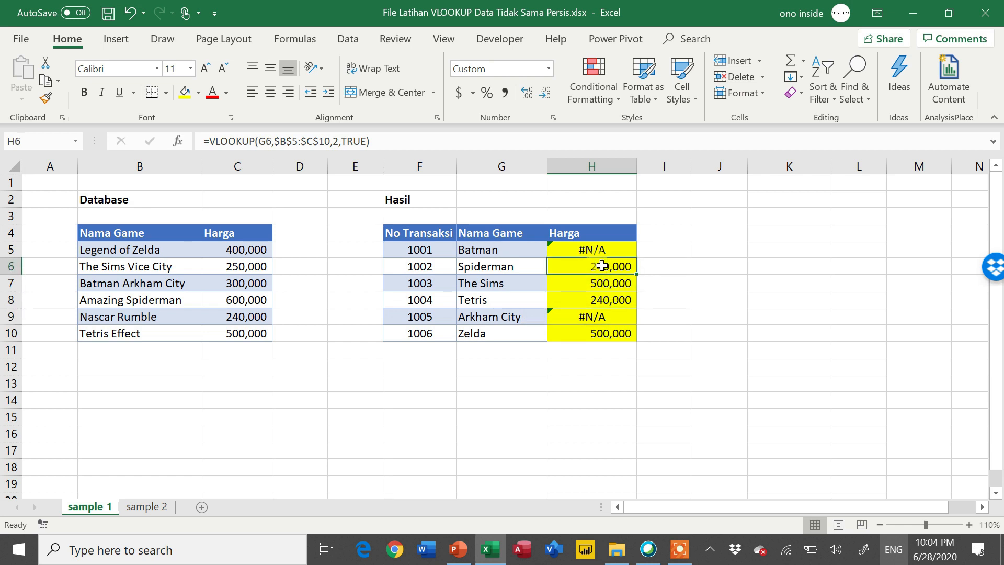
click(521, 261)
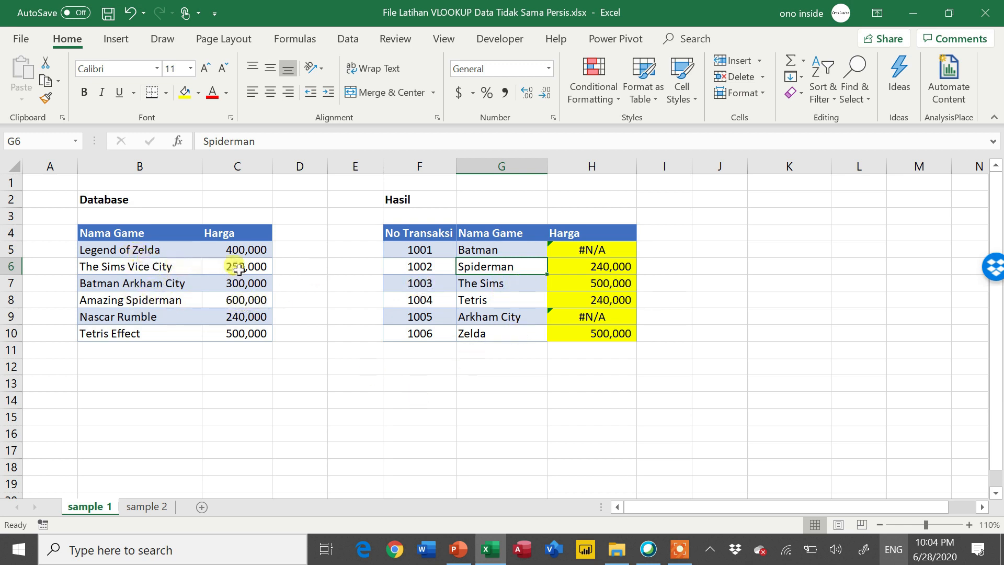
click(593, 255)
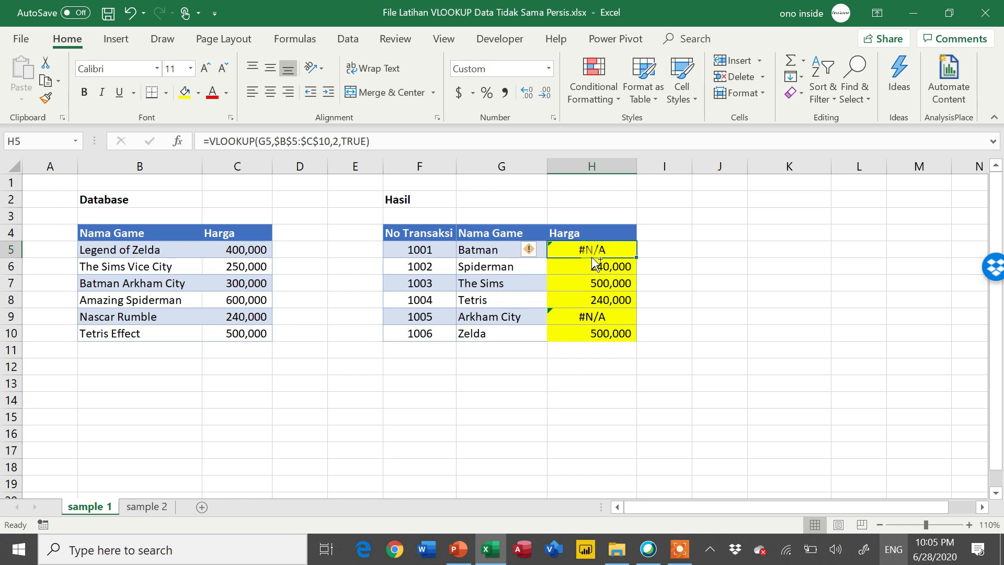
- Clear the approximate-match formulas from H5:H10 and begin a VLOOKUP in H5 with G5&"*" as the lookup value
key(ctrl+shift+Down)
key(Delete)
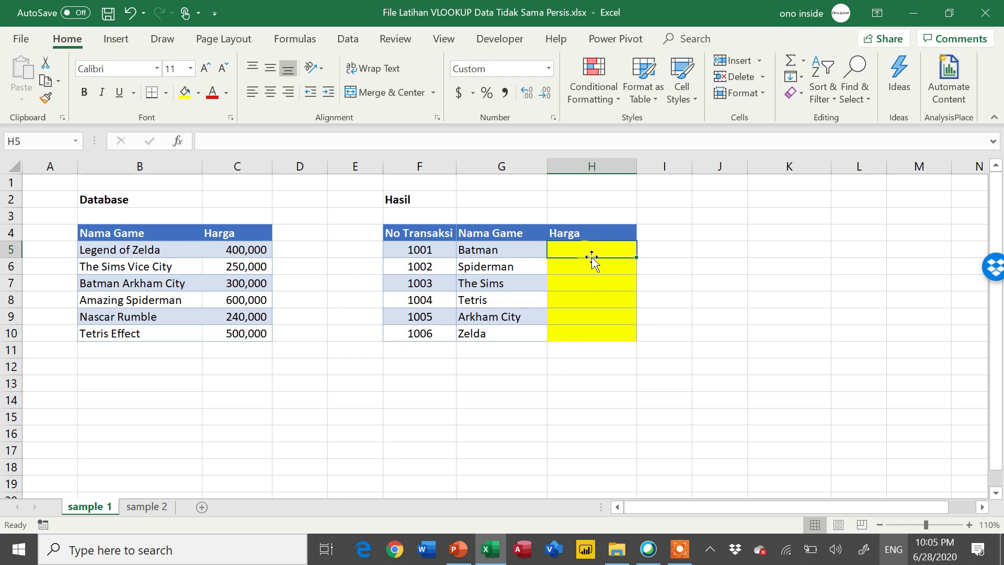
text(=vl)
key(Tab)
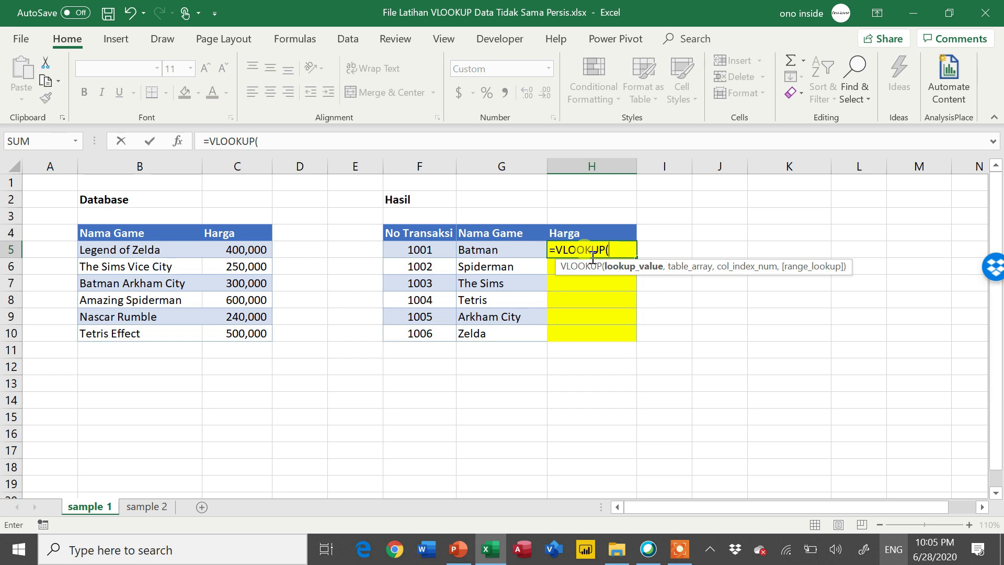
click(514, 248)
text(&")
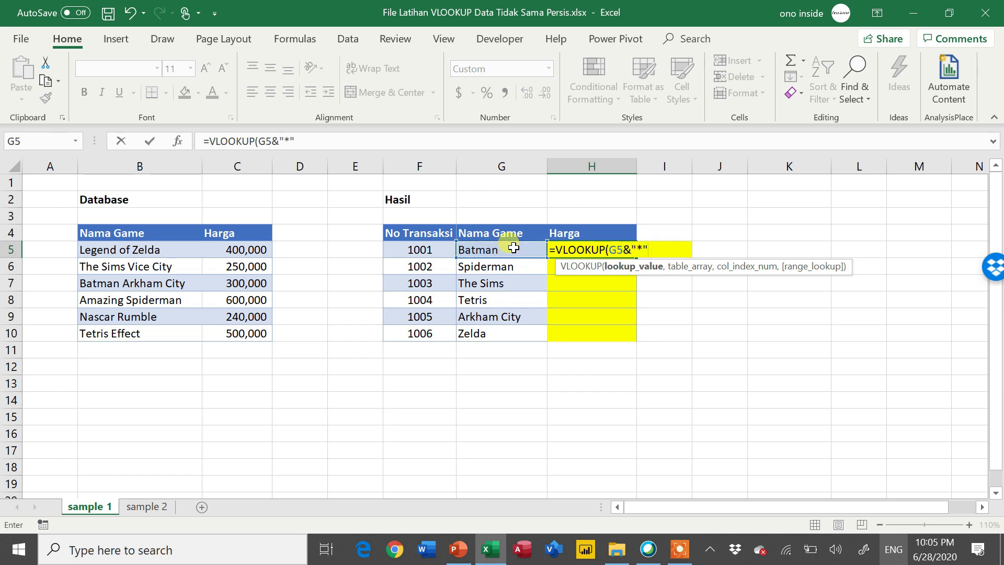
text(*",)
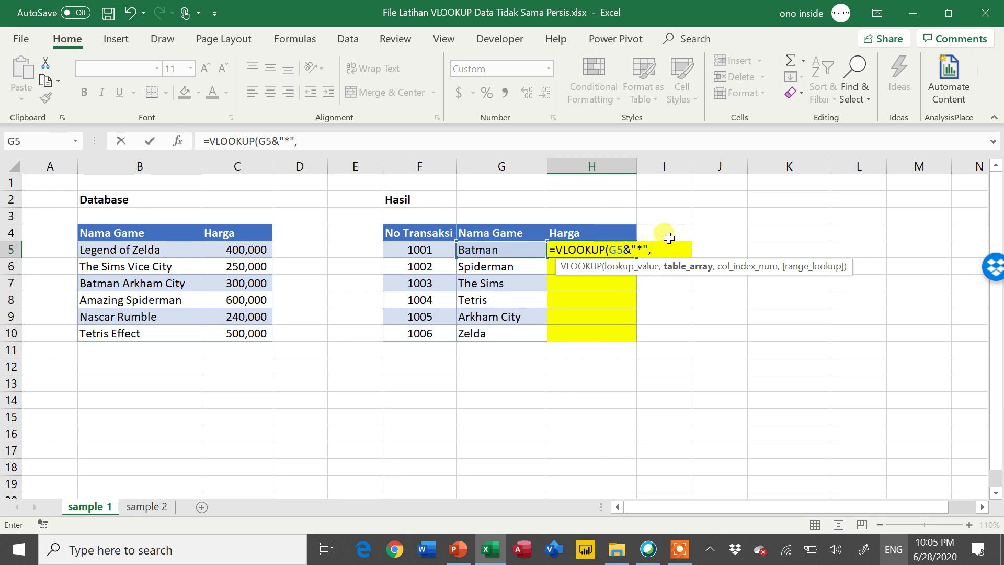
- Complete the H5 formula with the absolute table range $B$5:$C$10, column index 2 and FALSE for an exact match
drag(168, 250, 238, 335)
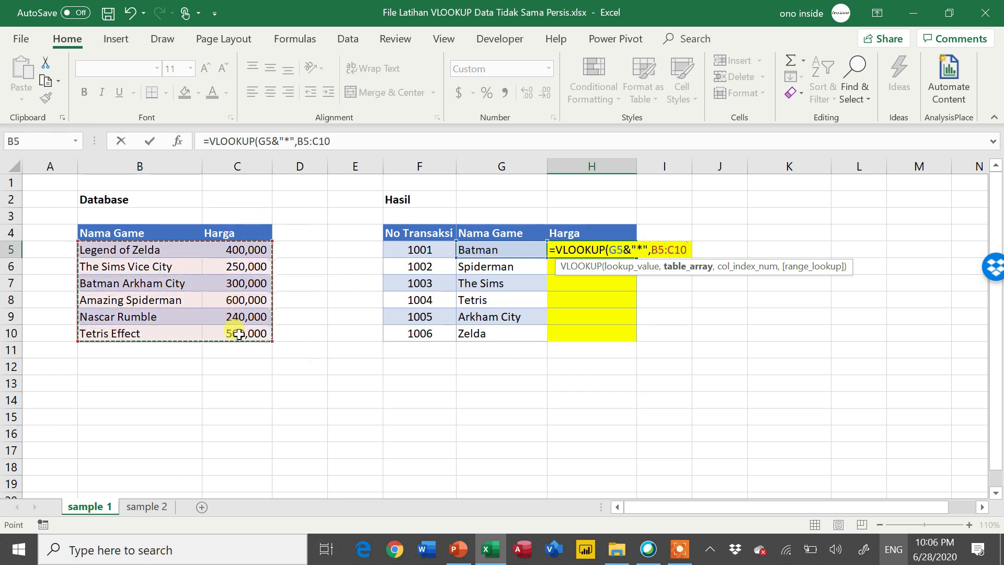
key(F4)
text(,2)
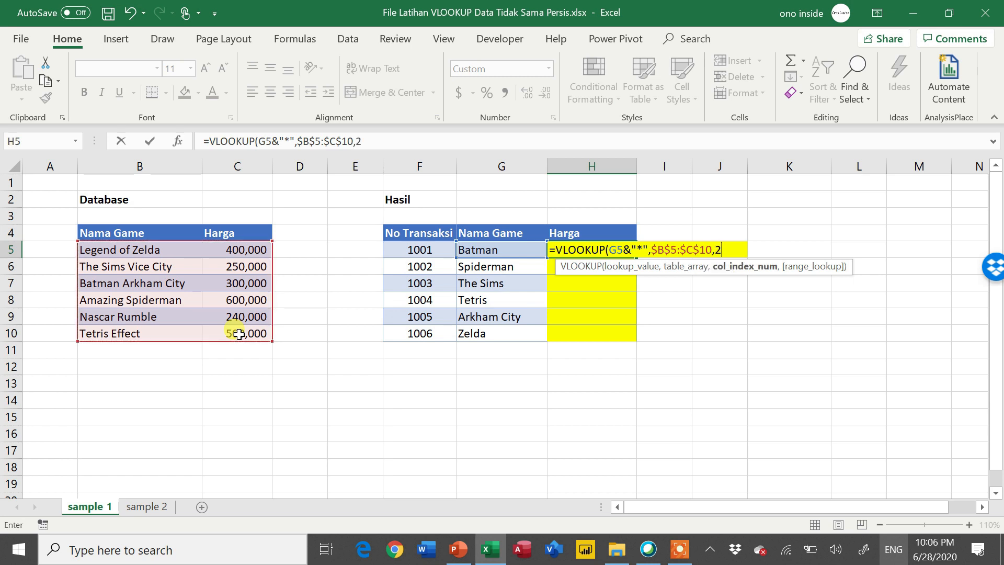
text(,)
key(Down)
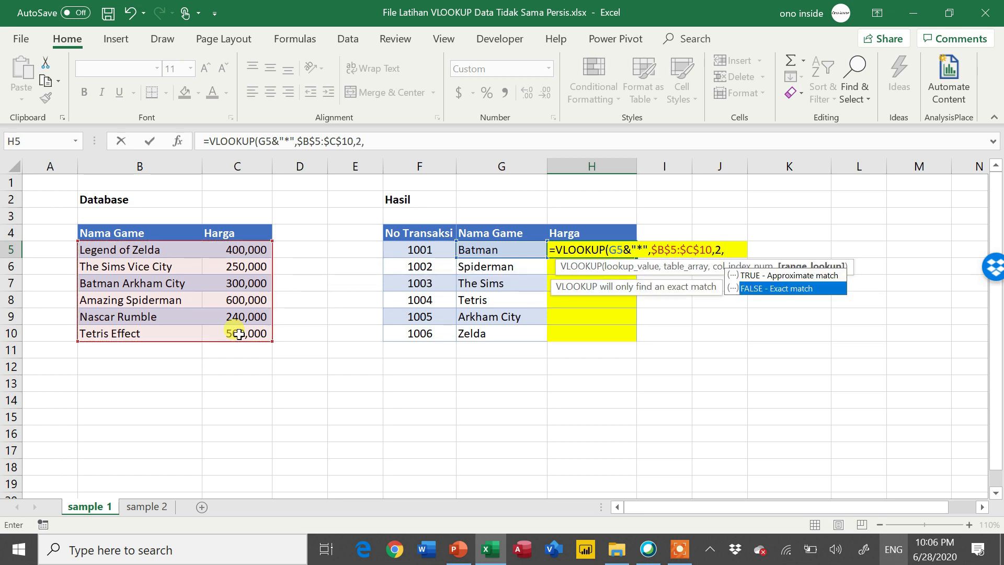
key(Tab)
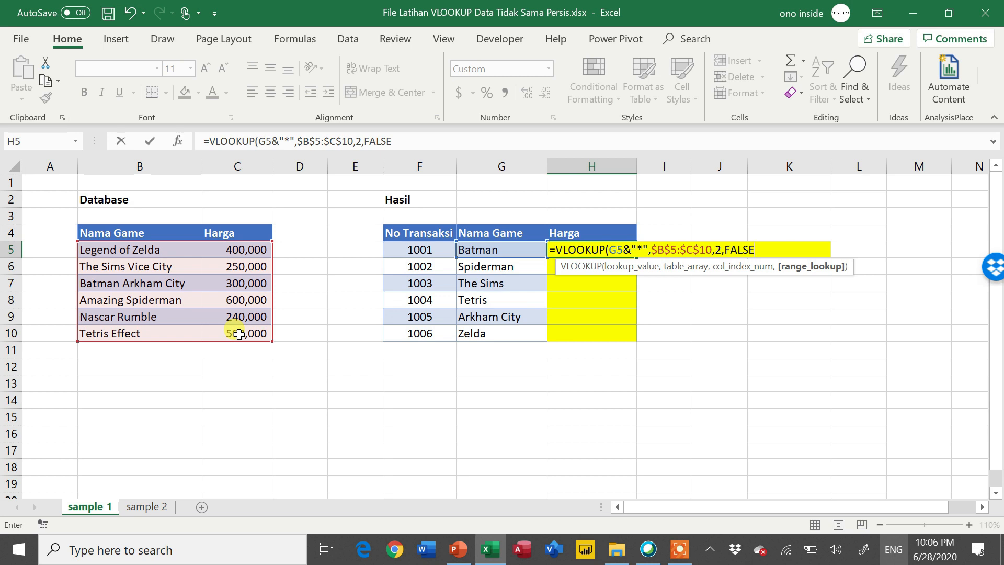
key(Return)
key(Up)
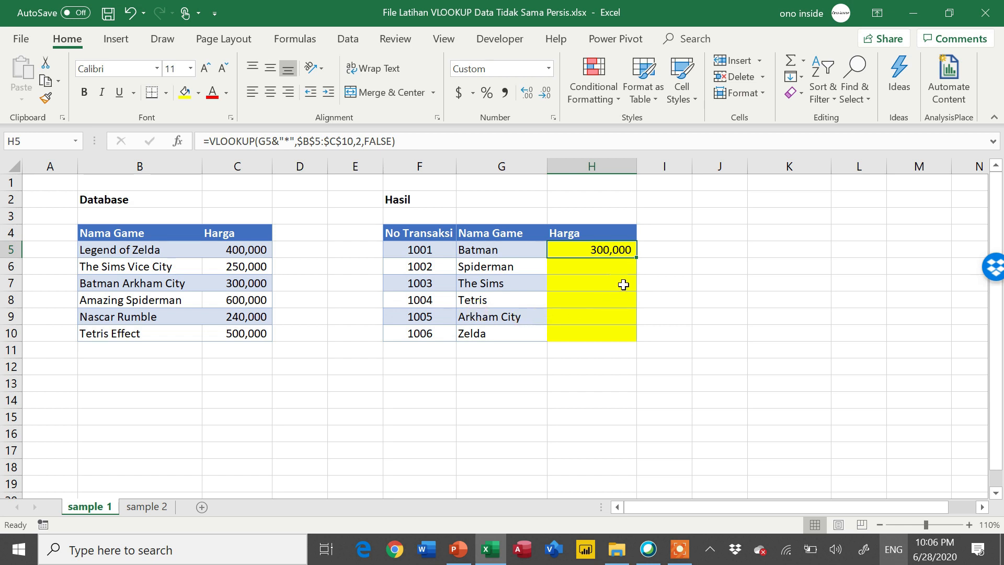
- Fill the trailing-wildcard VLOOKUP from H5 down to H10 and check the results against the game names
drag(636, 260, 632, 334)
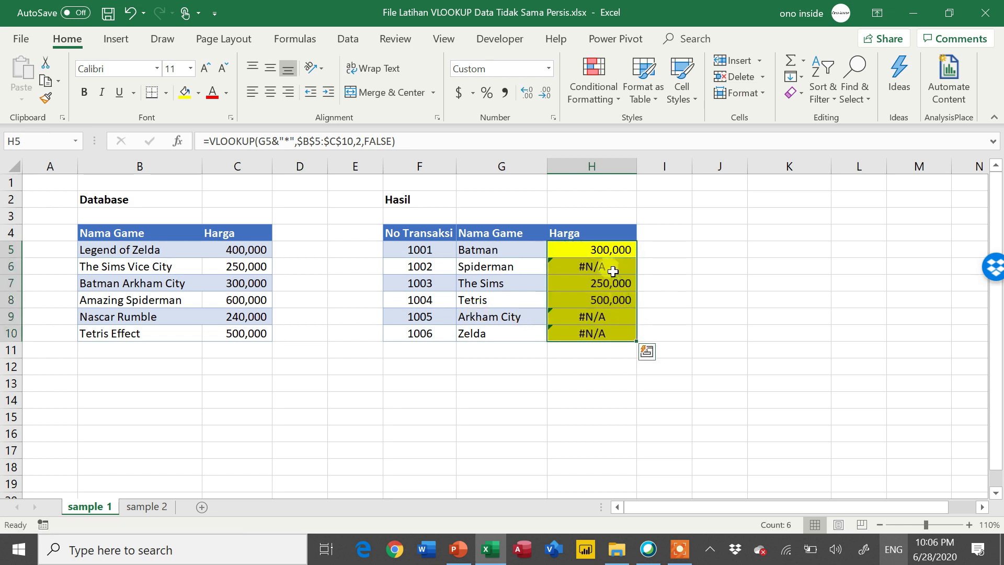
click(591, 283)
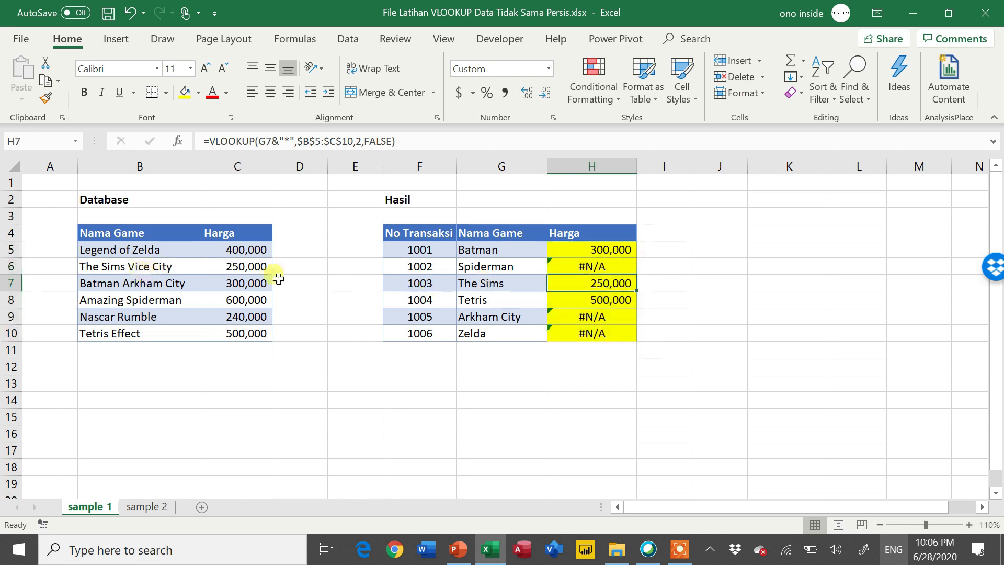
click(480, 279)
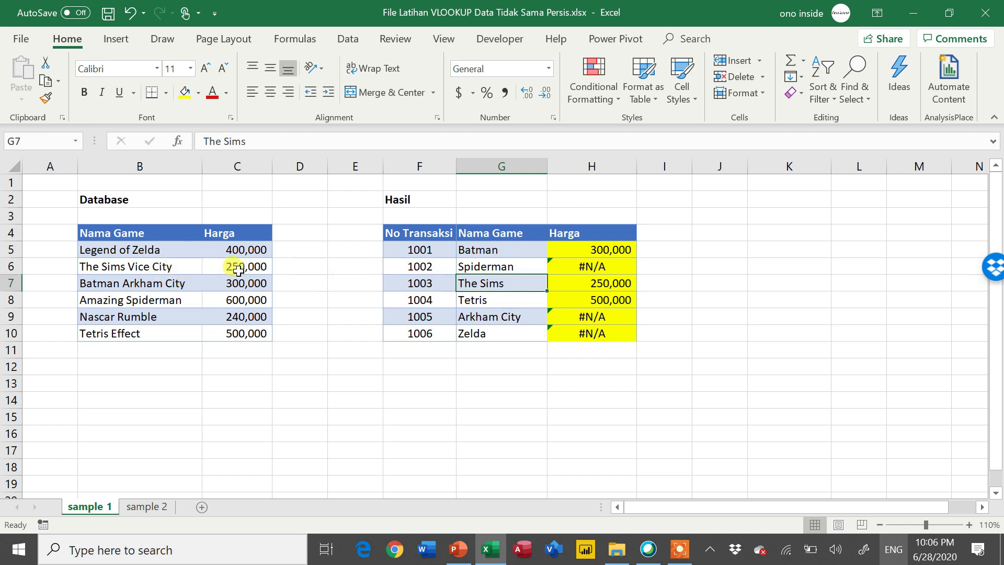
click(520, 300)
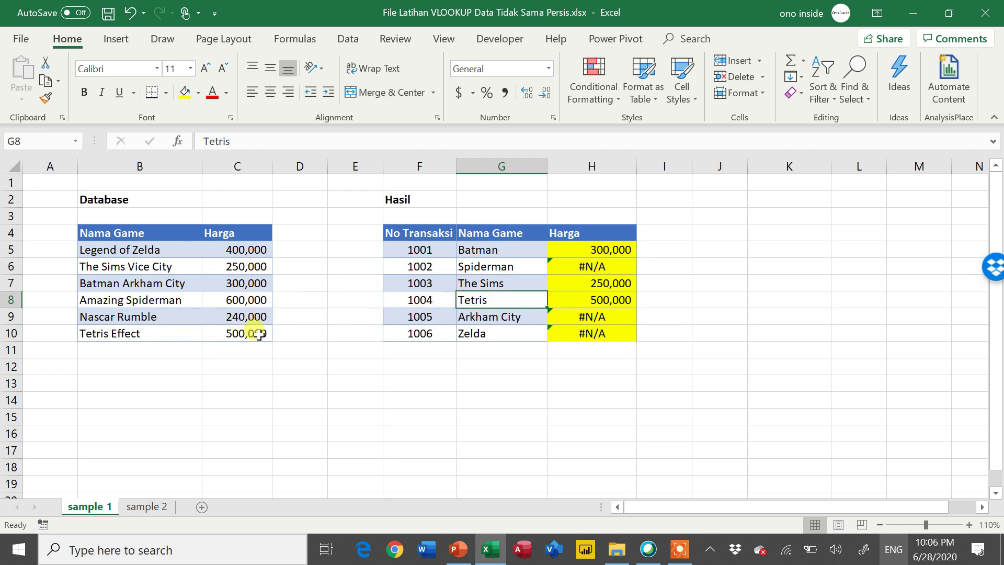
click(586, 267)
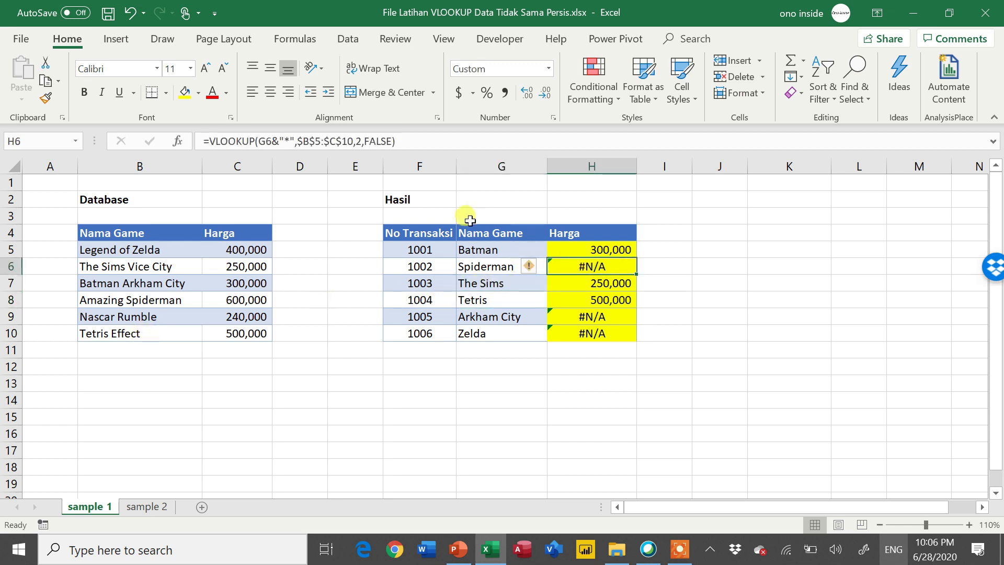
click(494, 269)
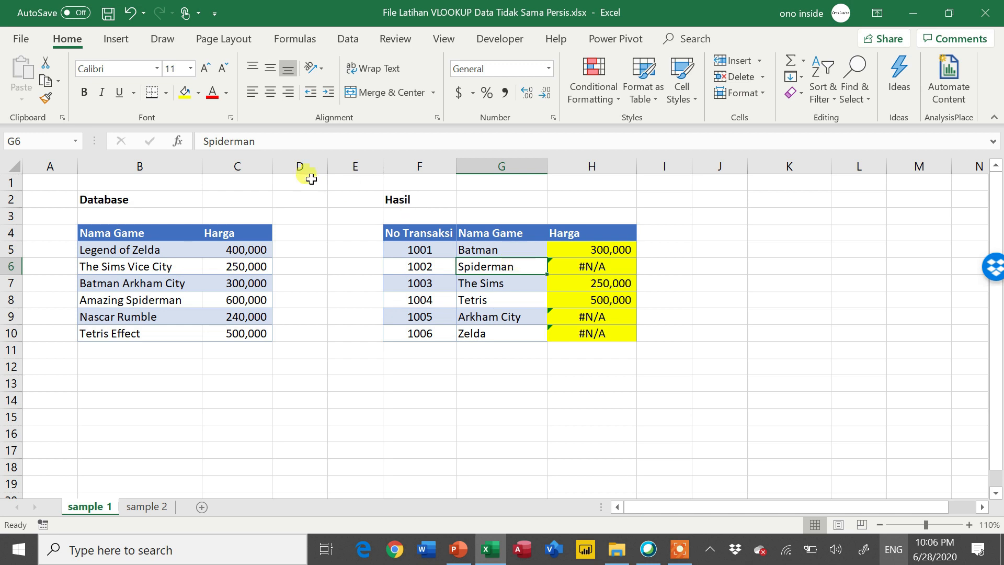
click(578, 265)
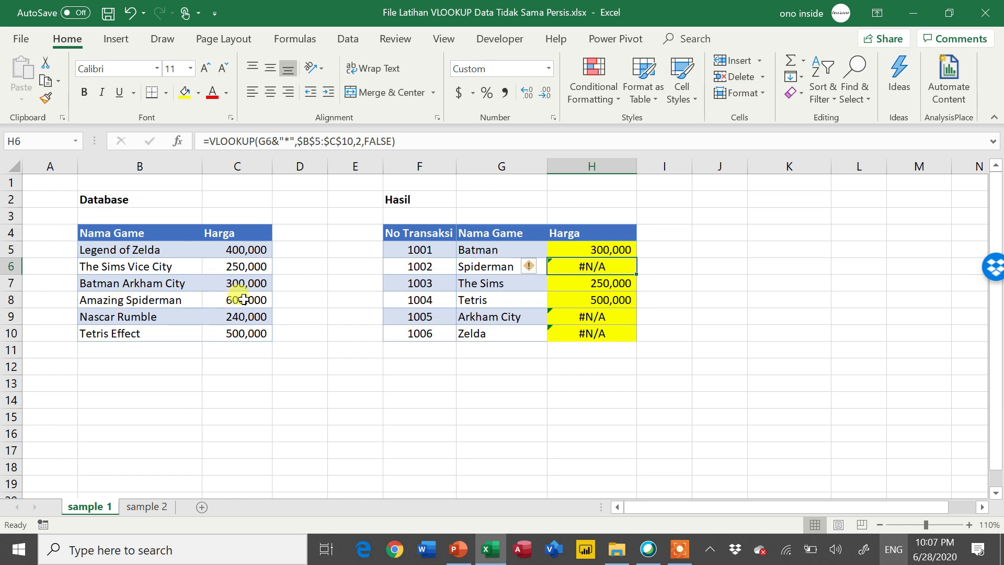
- Add a leading wildcard to the H5 lookup value so the formula becomes =VLOOKUP("*"&G5&"*",$B$5:$C$10,2,FALSE)
click(605, 249)
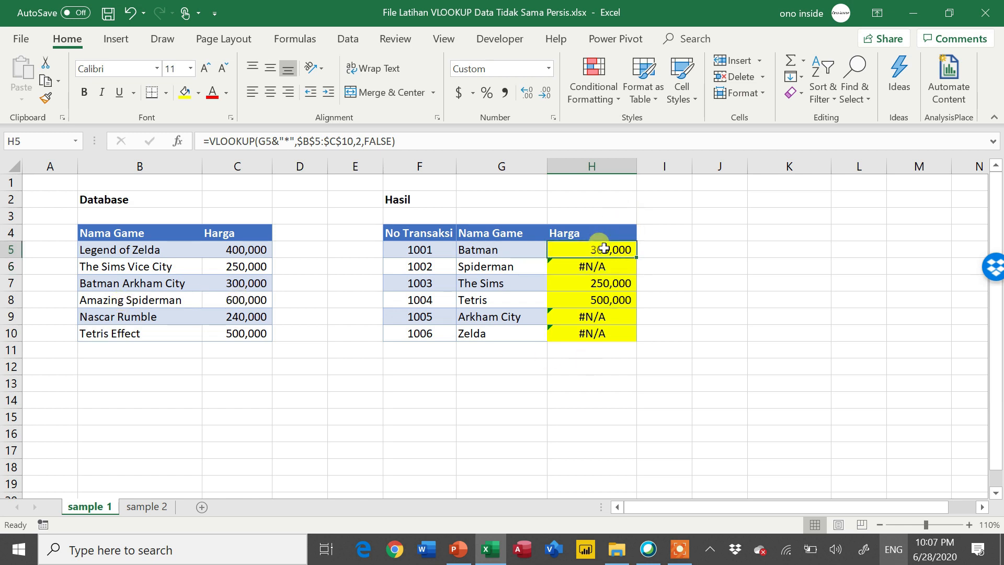
click(259, 142)
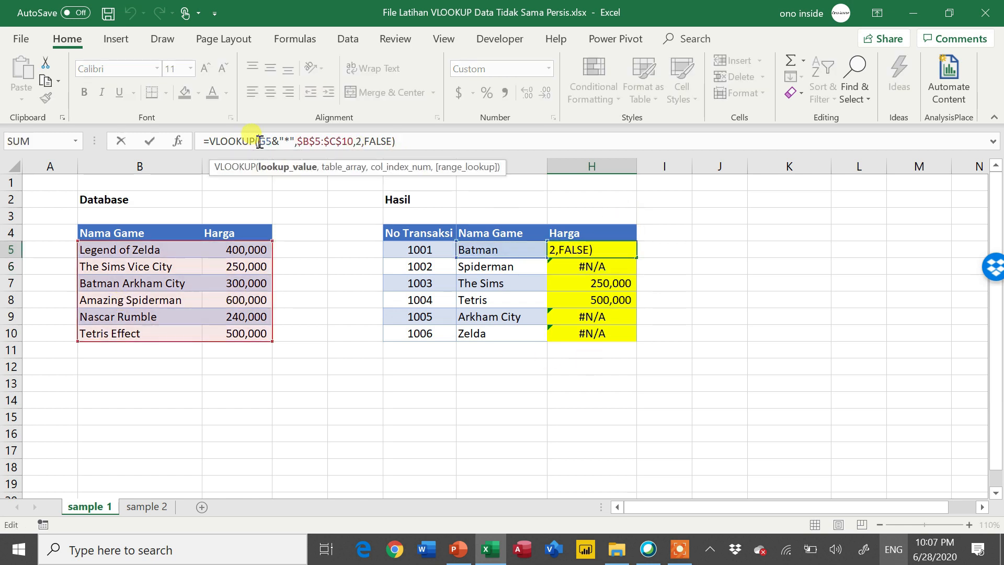
text("*)
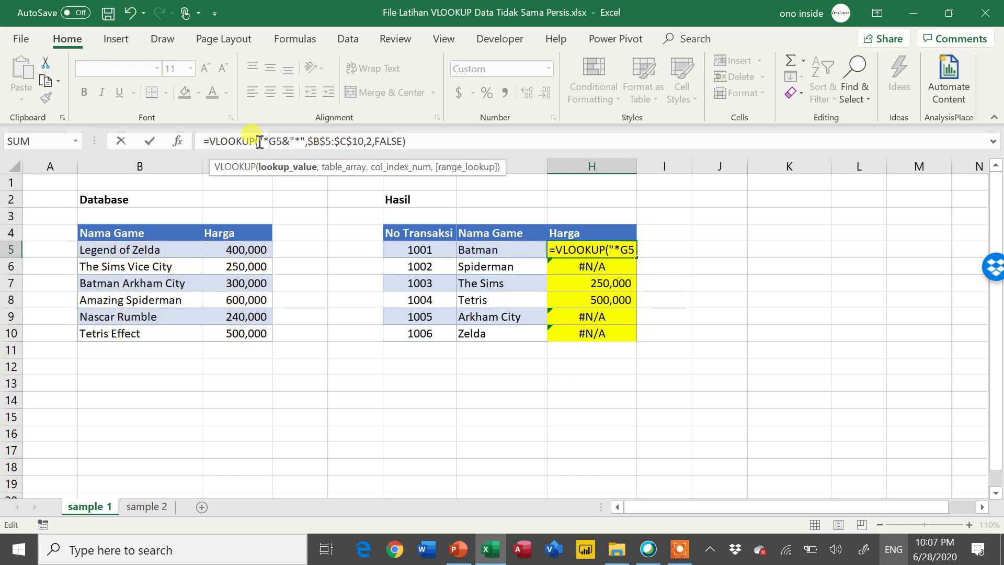
text("&)
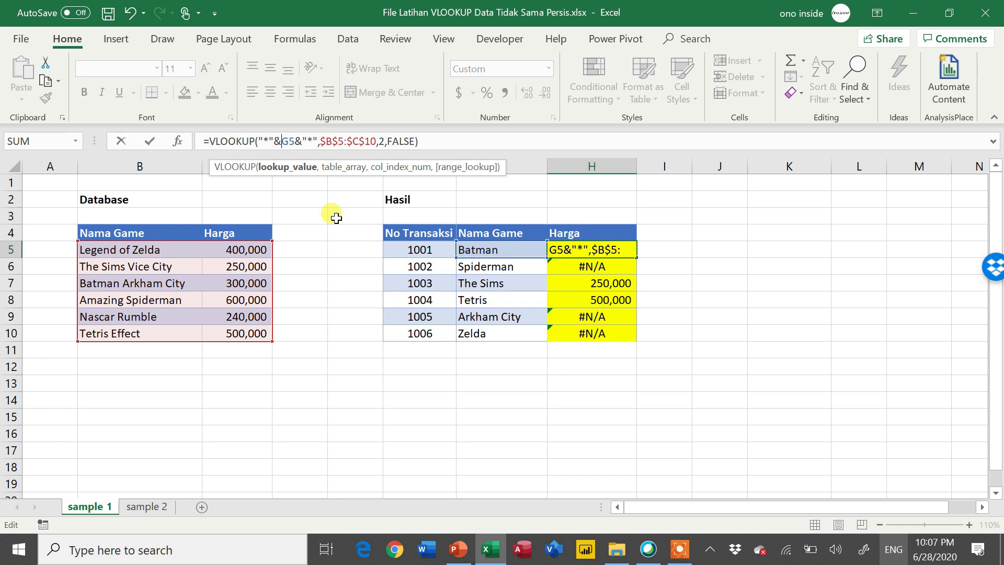
key(Return)
key(Up)
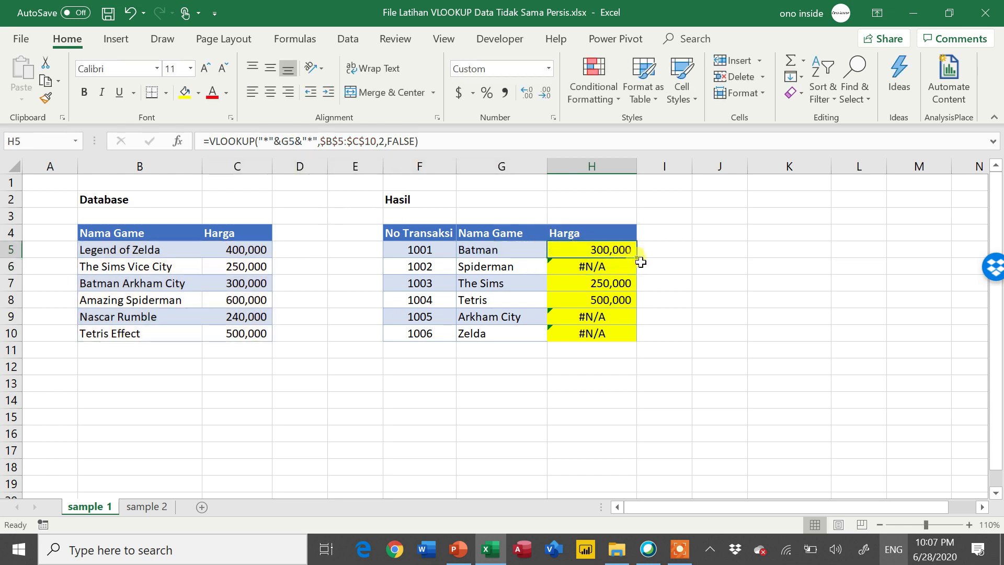
- Fill the double-wildcard VLOOKUP from H5 down to H10 and check the Batman, Arkham City and Zelda prices against the Database table
drag(640, 260, 639, 341)
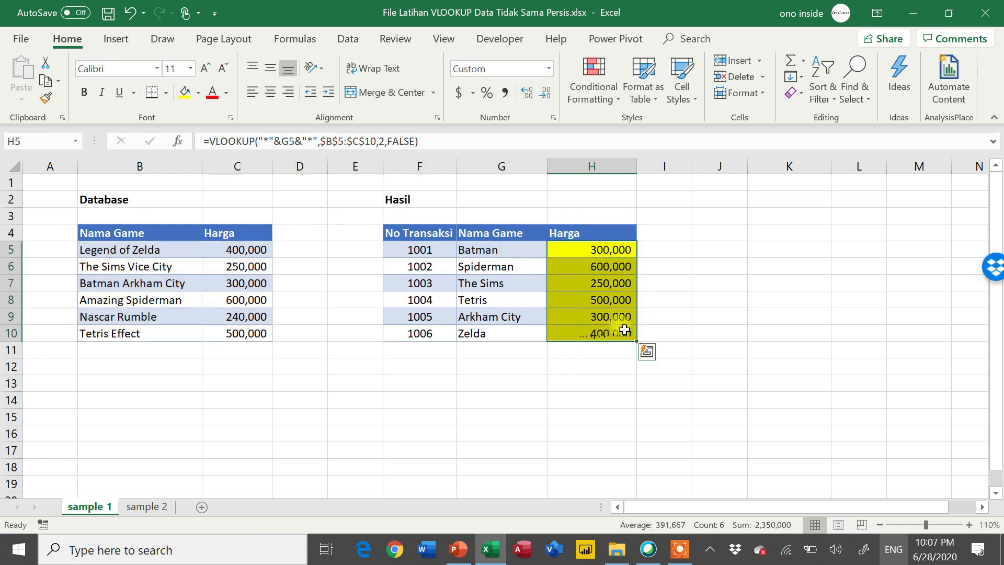
click(613, 323)
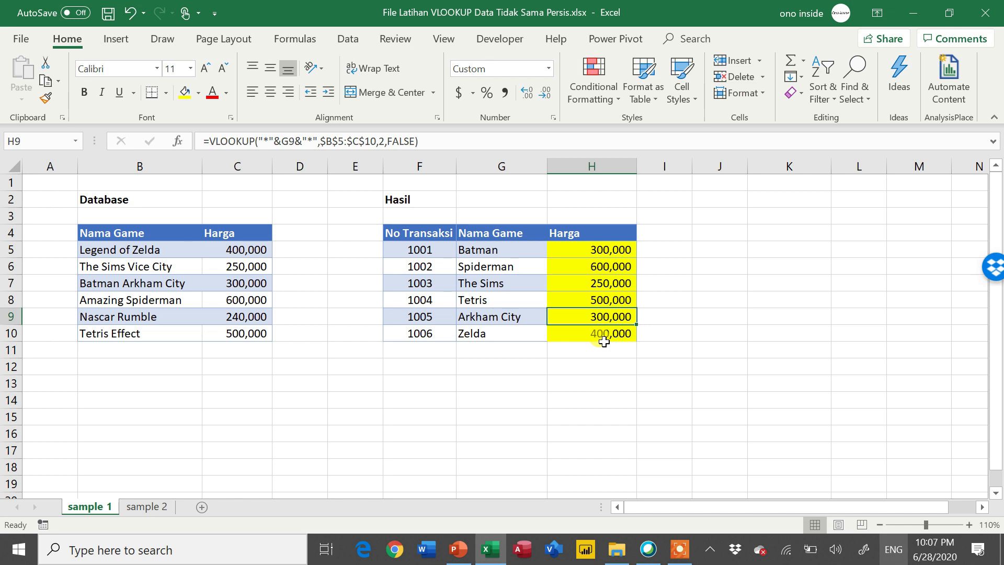
drag(523, 253, 592, 251)
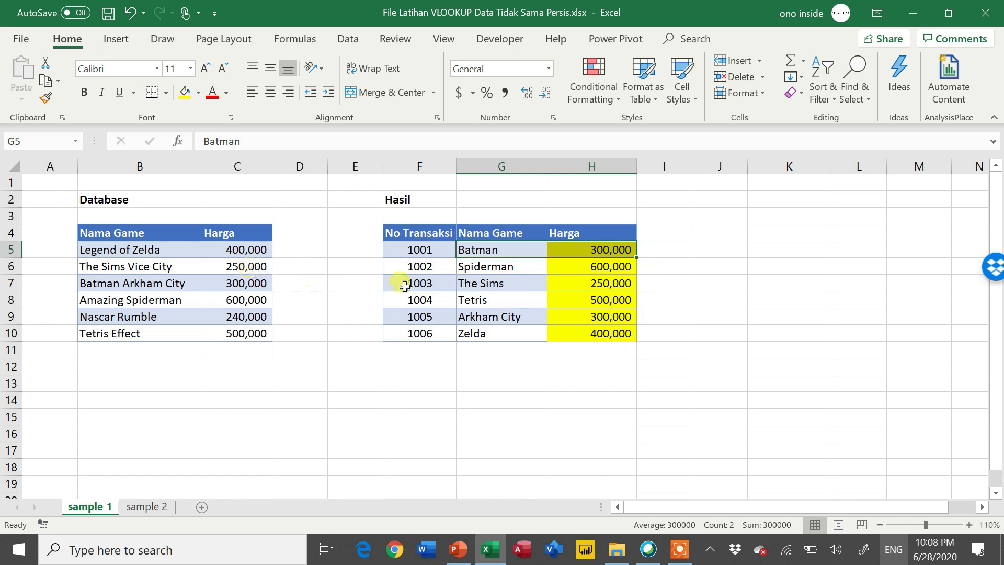
click(528, 320)
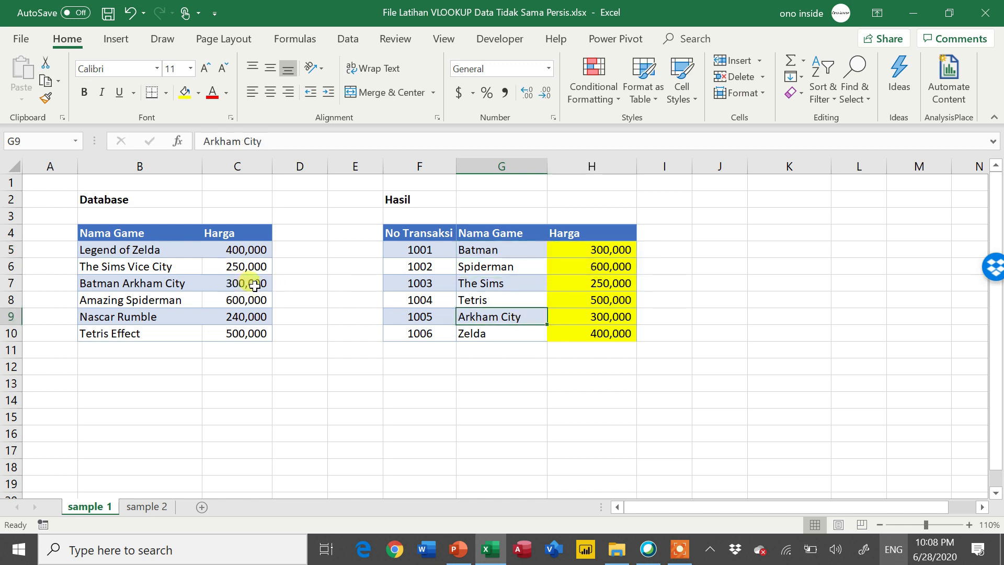
click(590, 328)
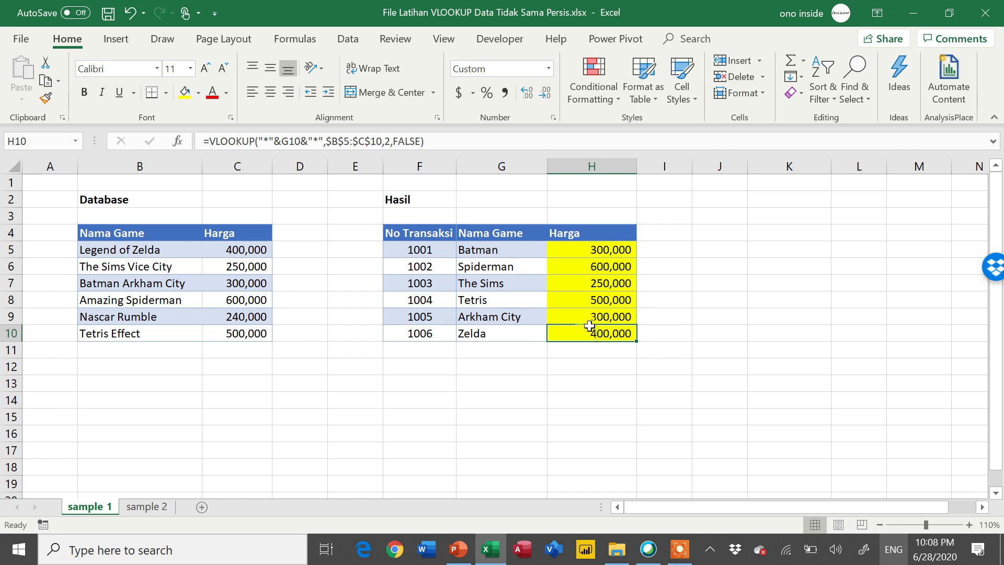
- Compare the full game names in the Database table with the shortened names in the Hasil table
key(ctrl+Up)
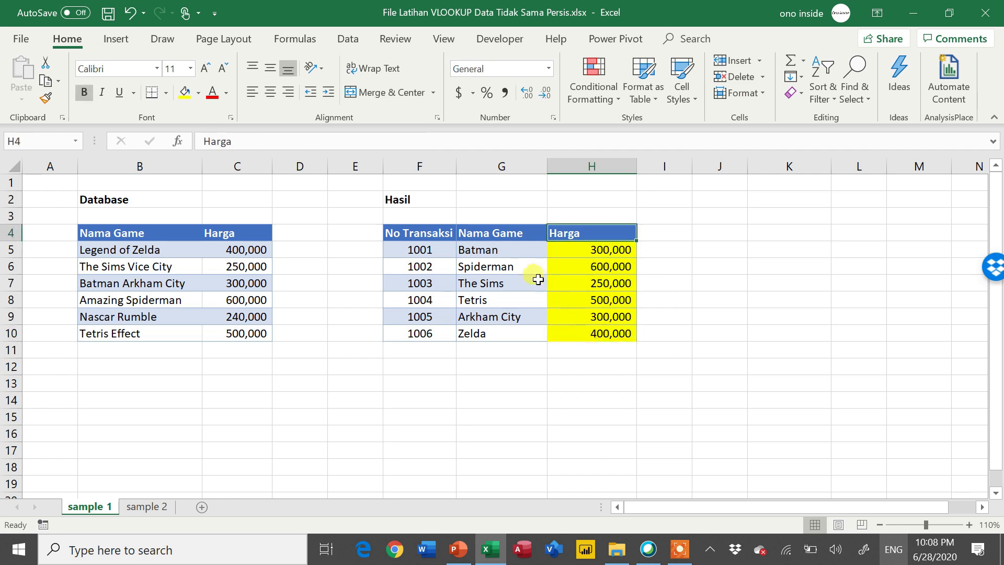
click(516, 253)
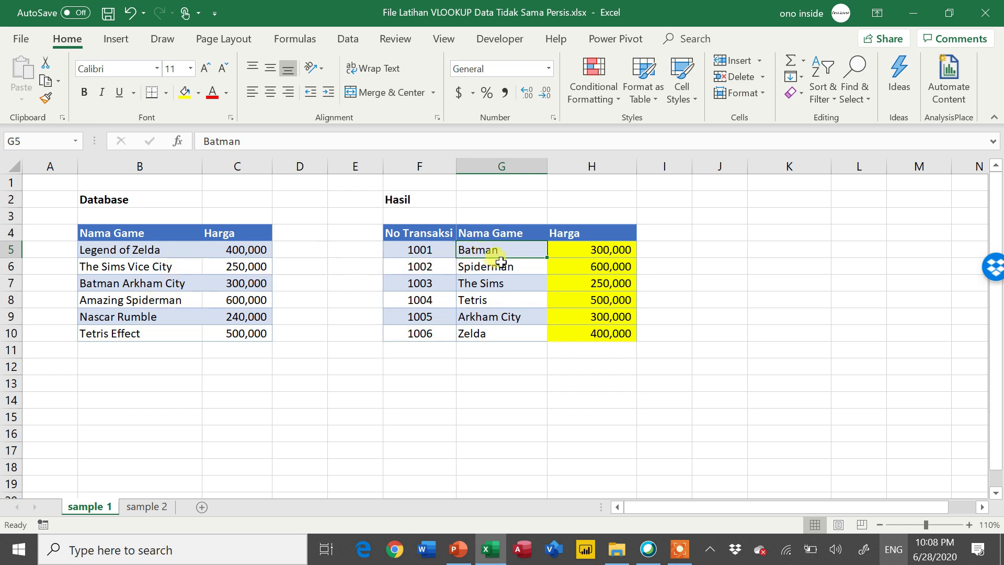
click(149, 335)
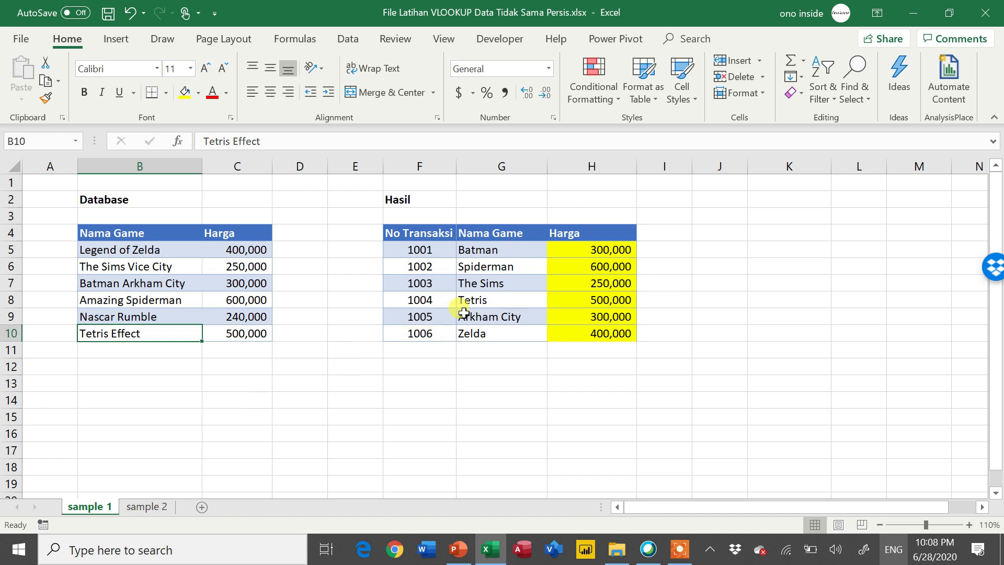
click(120, 252)
drag(122, 262, 122, 333)
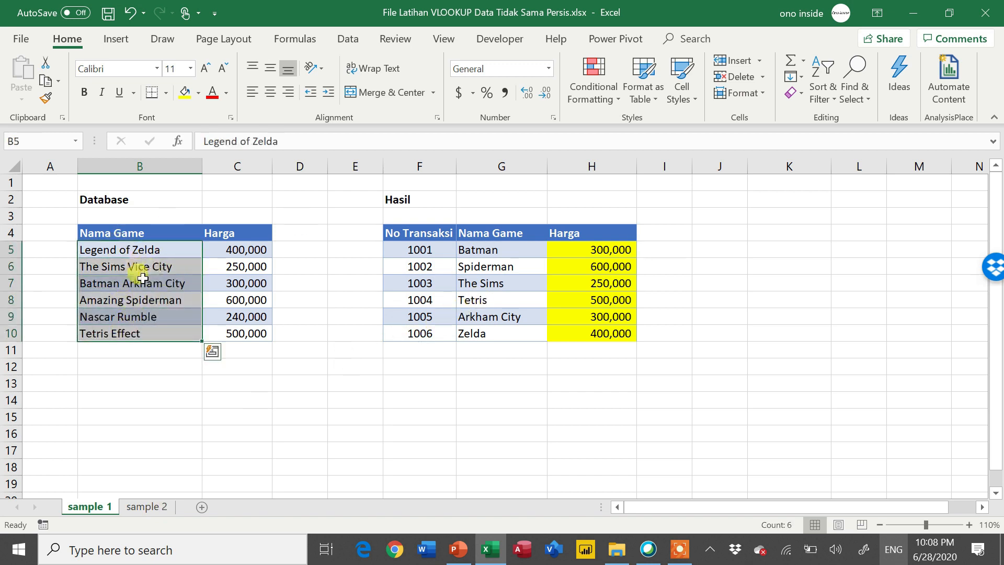
drag(492, 244, 512, 331)
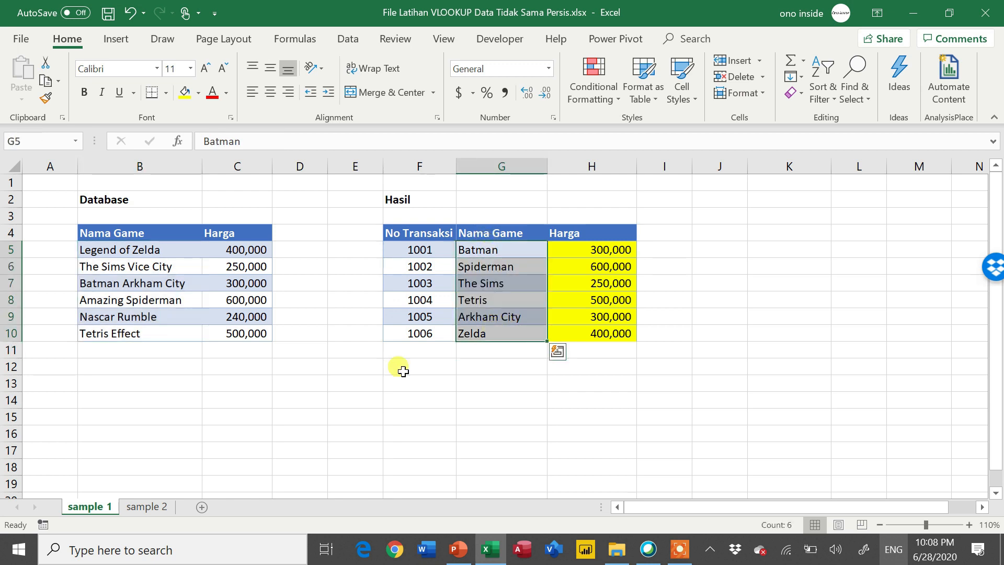
- Compare the distributor and store names on sheet sample 2 with the partial game names on sheet sample 1, ending on sample 2
click(166, 508)
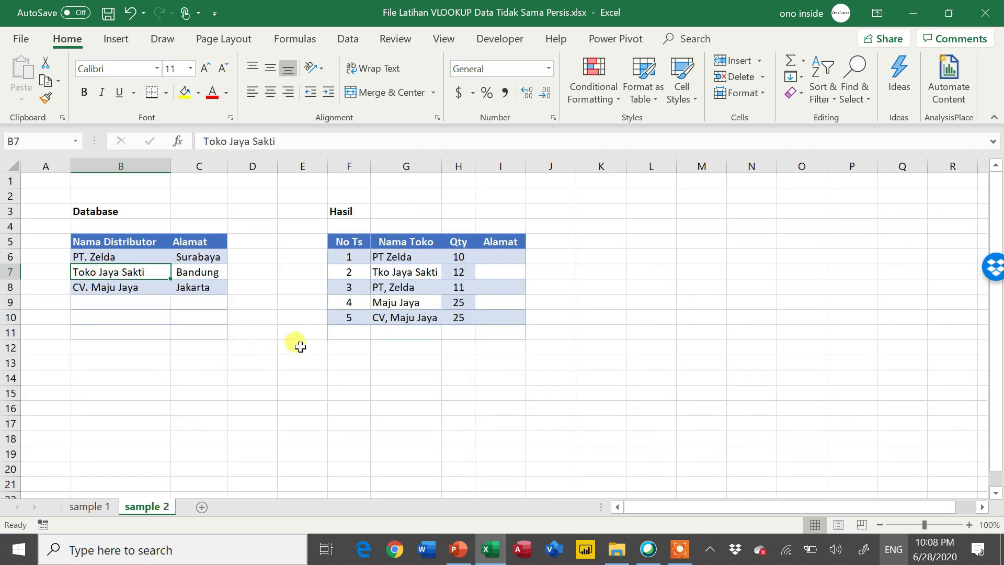
click(400, 303)
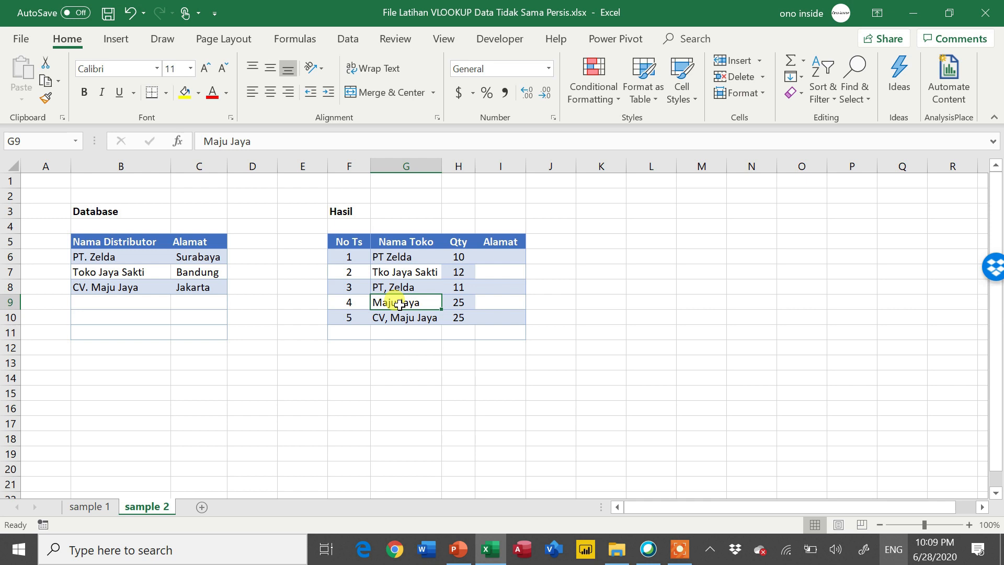
click(90, 508)
click(489, 274)
click(488, 282)
click(486, 299)
click(177, 266)
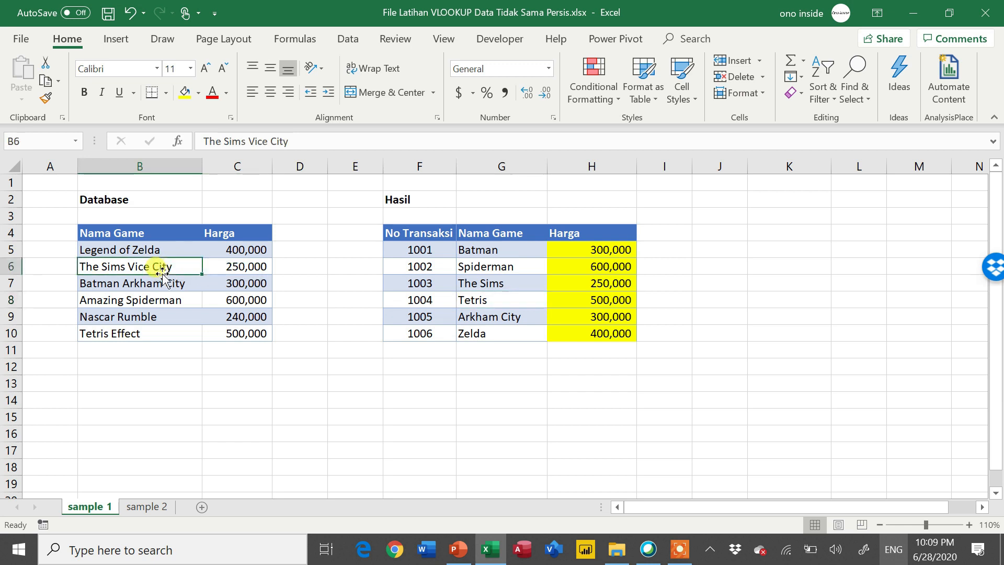
click(142, 508)
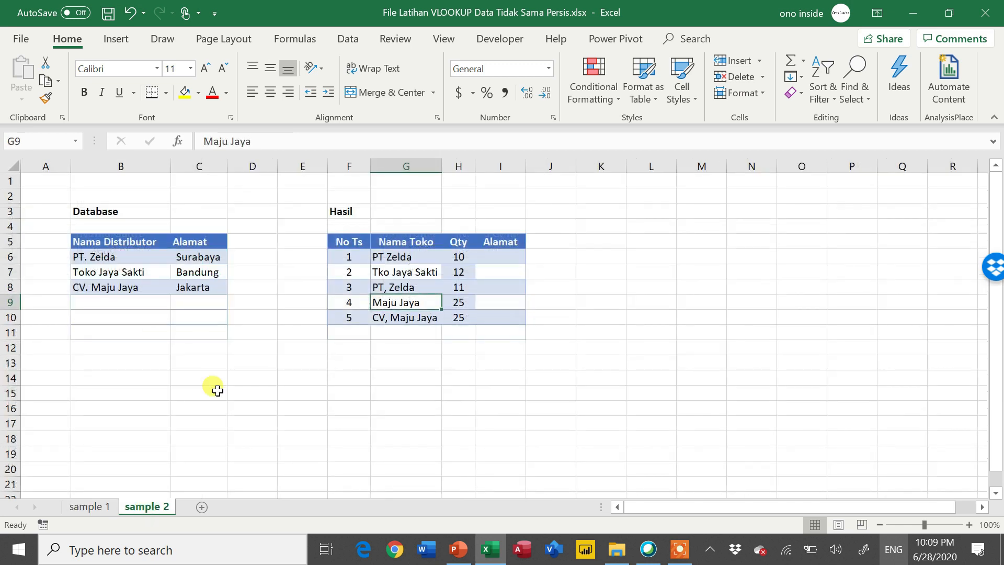
- Compare the spelling of each store name in the Hasil table with the distributor names in the Database table
click(392, 284)
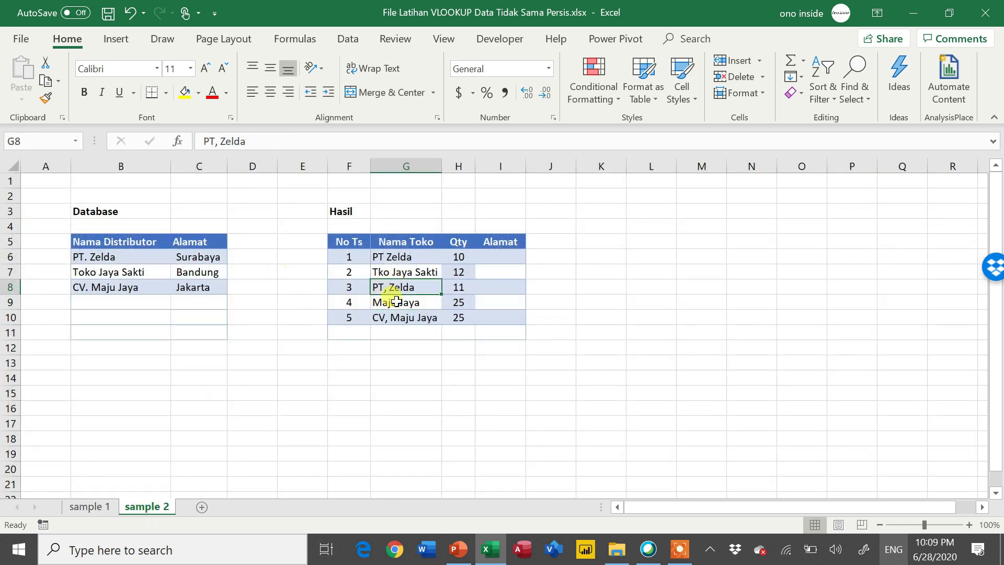
click(404, 255)
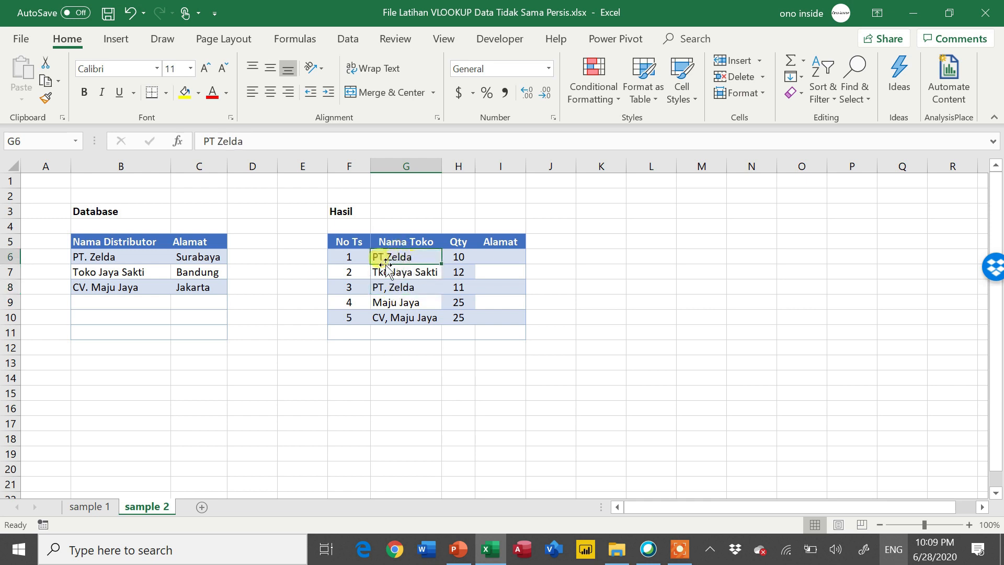
click(100, 256)
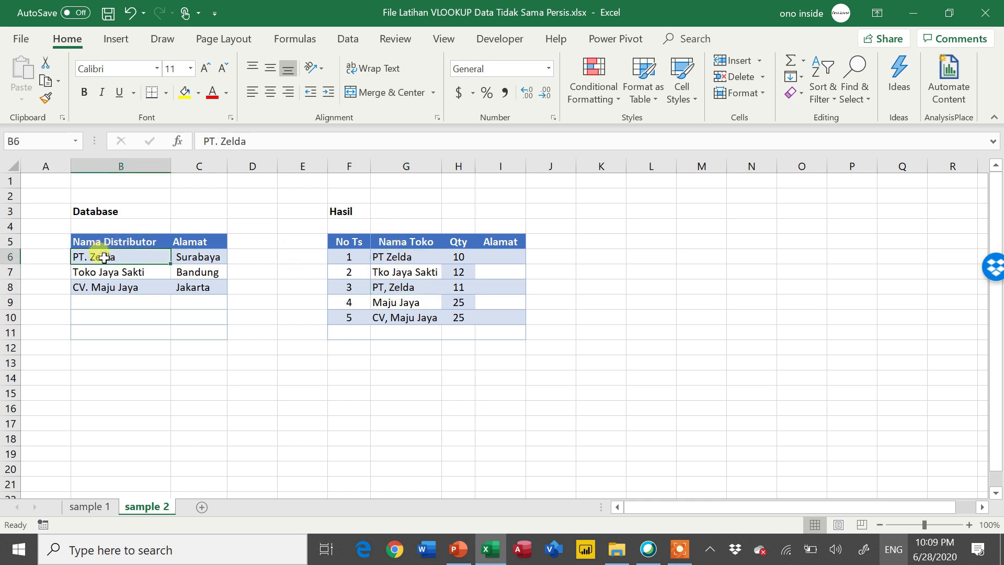
click(386, 272)
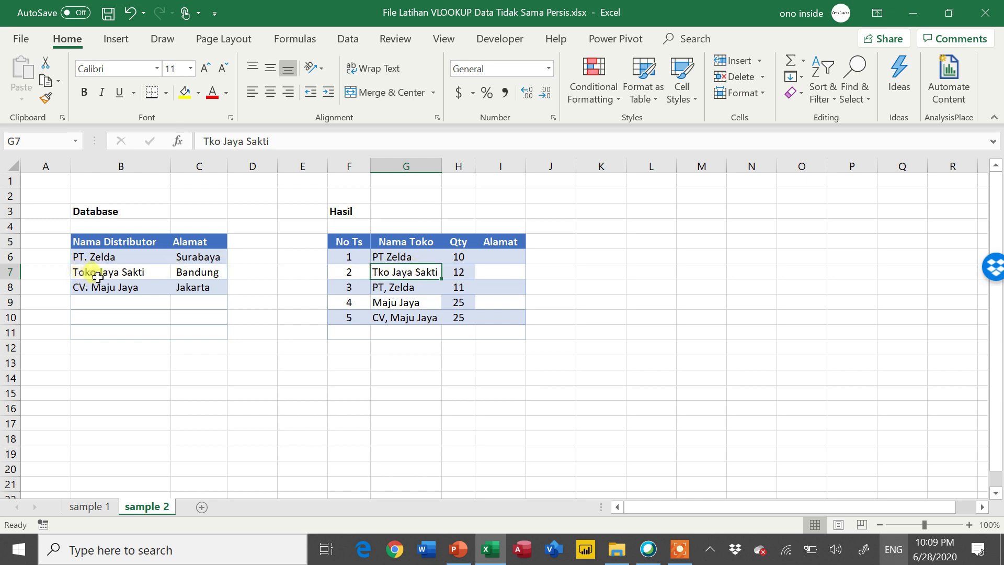
click(418, 291)
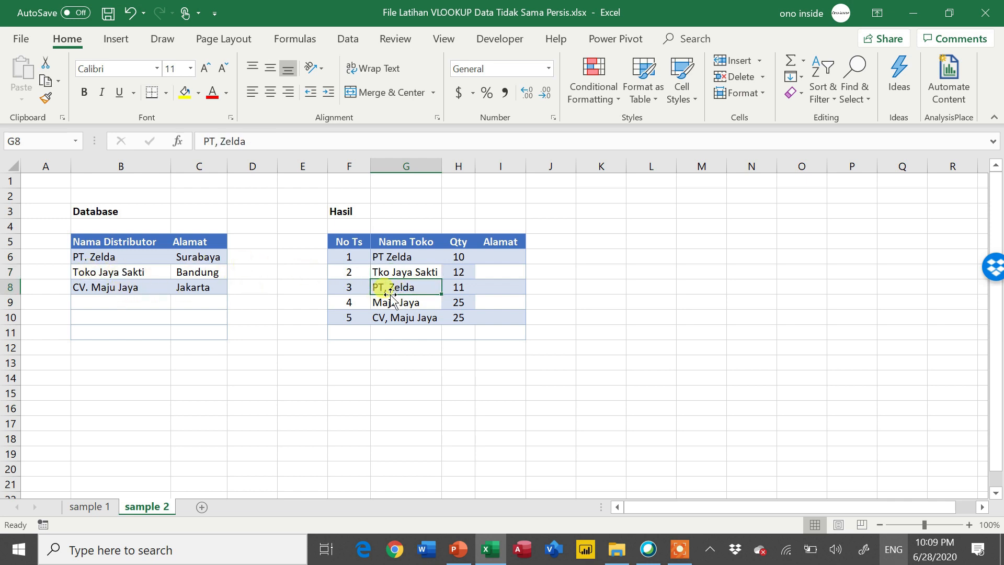
click(413, 306)
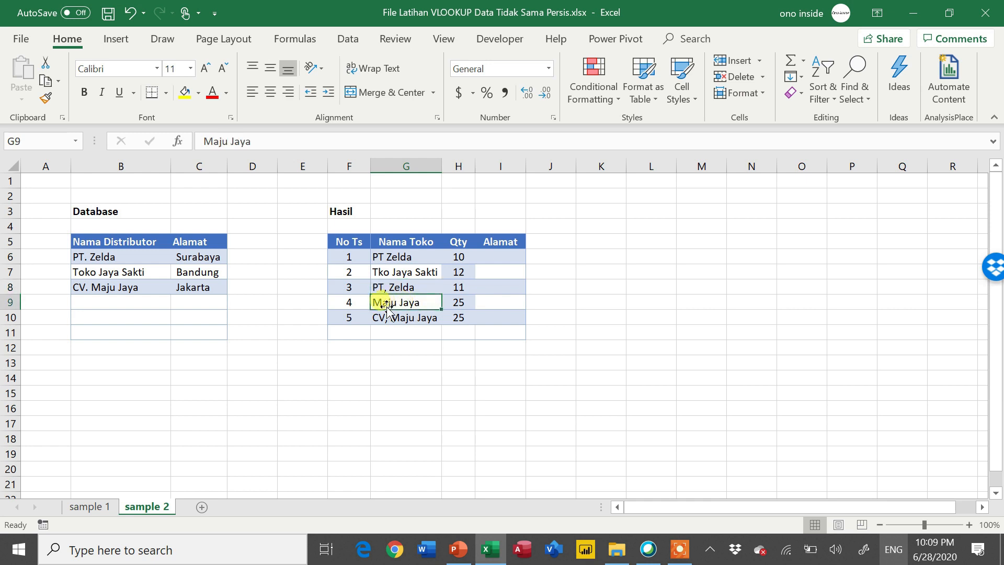
click(394, 318)
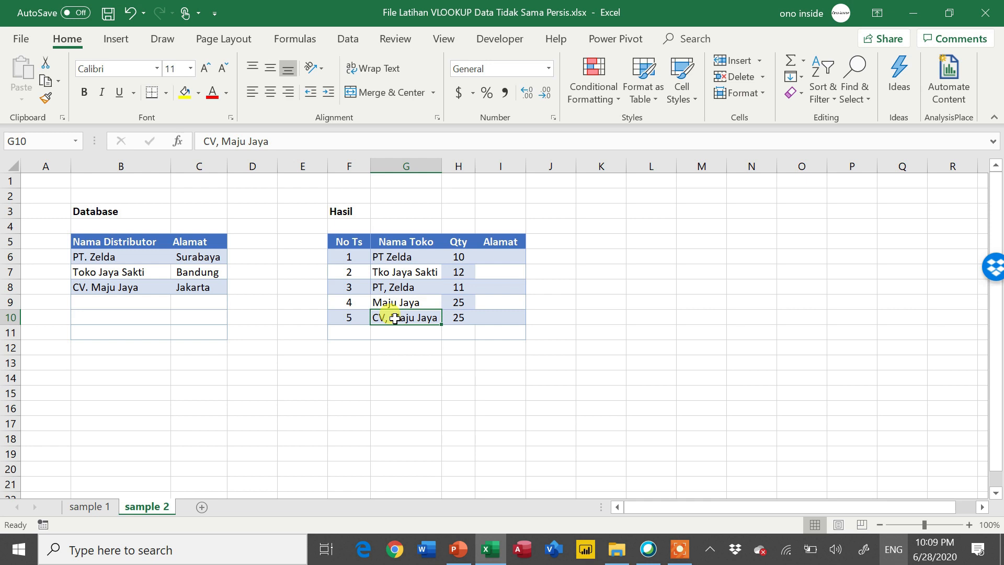
key(ctrl+Up)
key(Down)
key(Up)
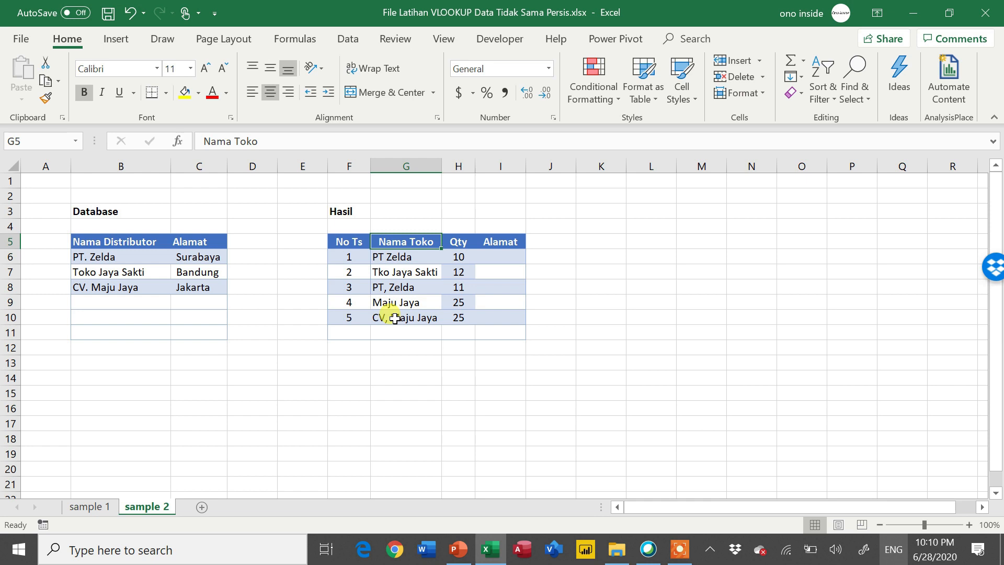
click(399, 287)
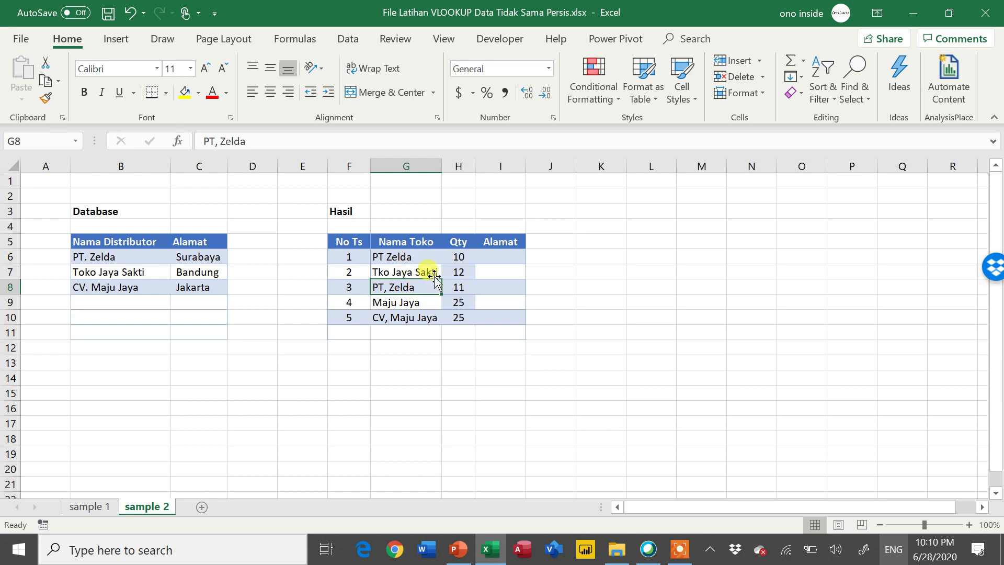
- Bring the Database range B5:C8 into Power Query as a table with headers
click(158, 255)
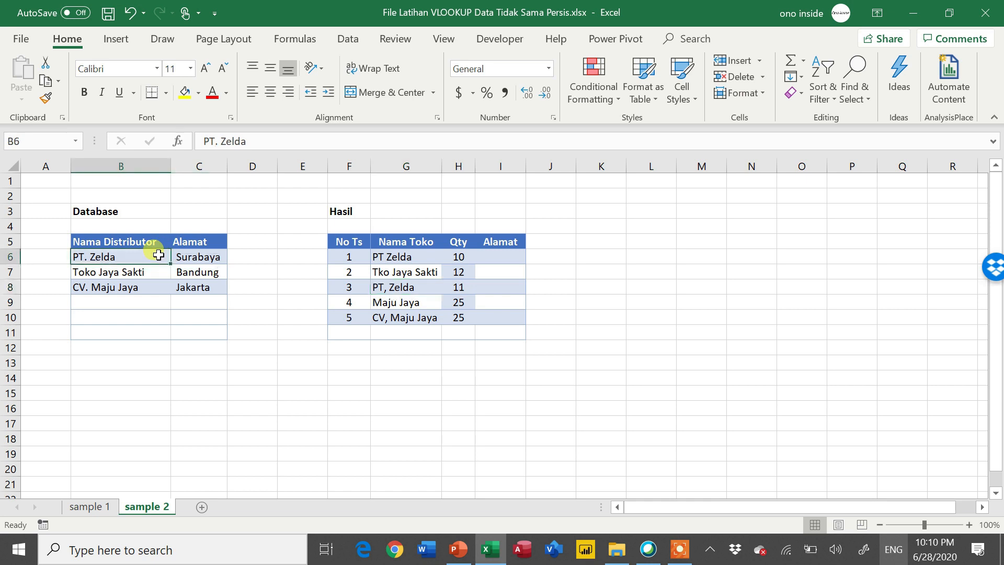
click(347, 38)
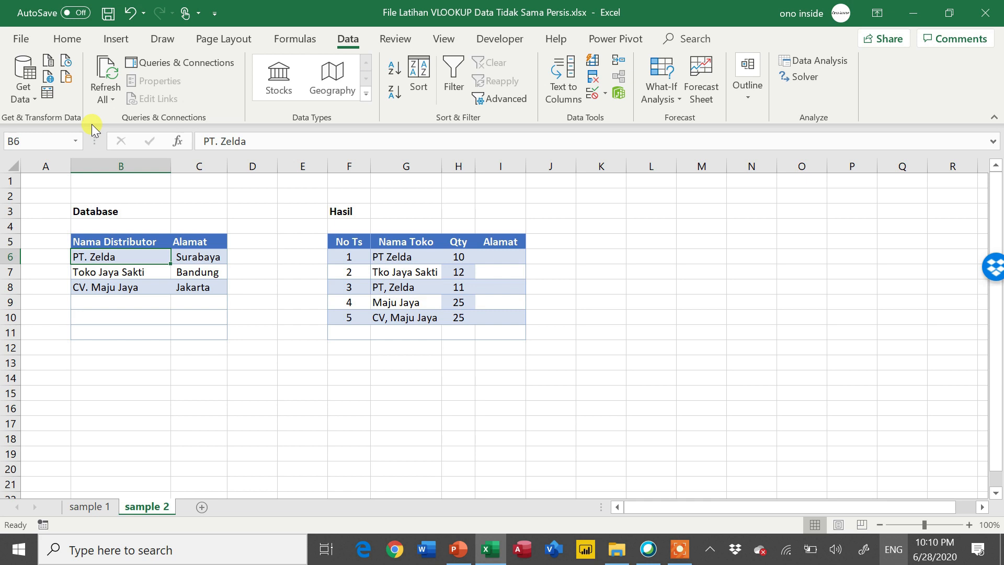
click(51, 95)
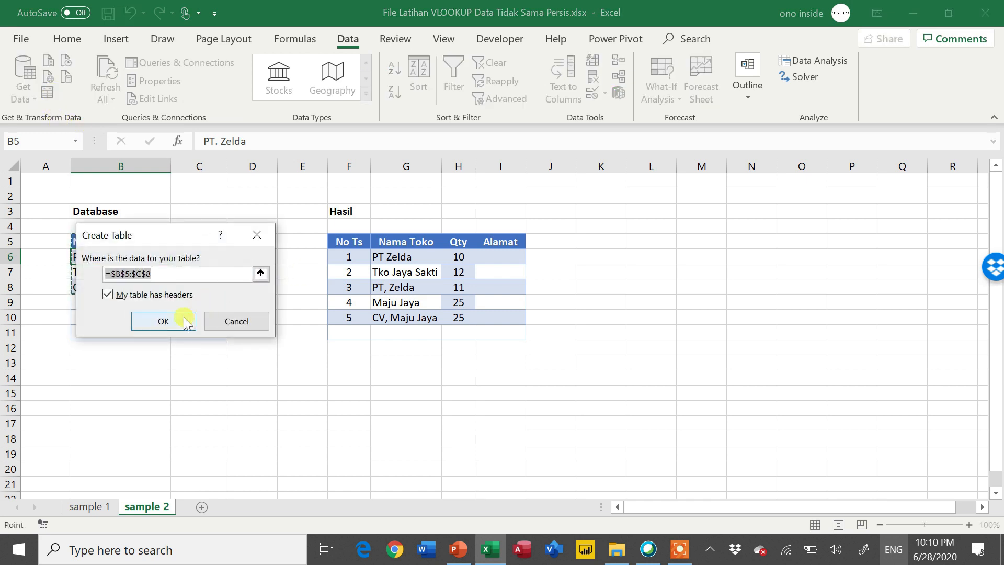
click(159, 325)
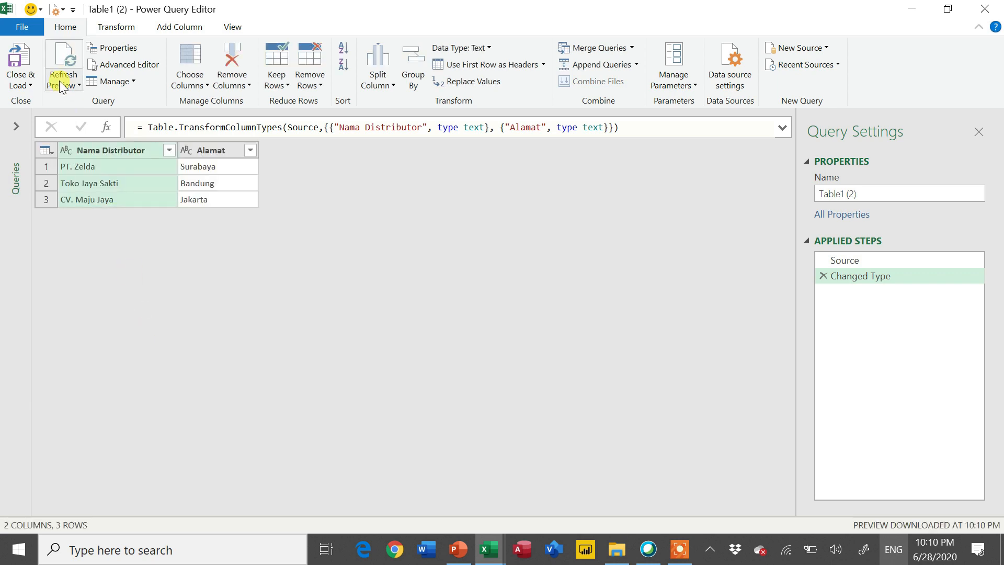
- Close the Database query and load it as a connection only, previewing it in the query list
click(26, 86)
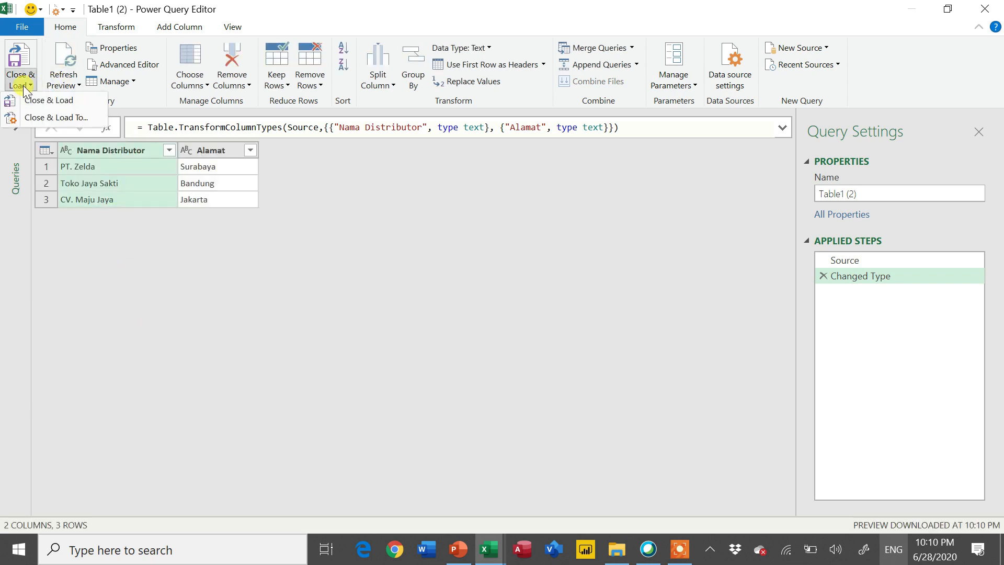
click(32, 120)
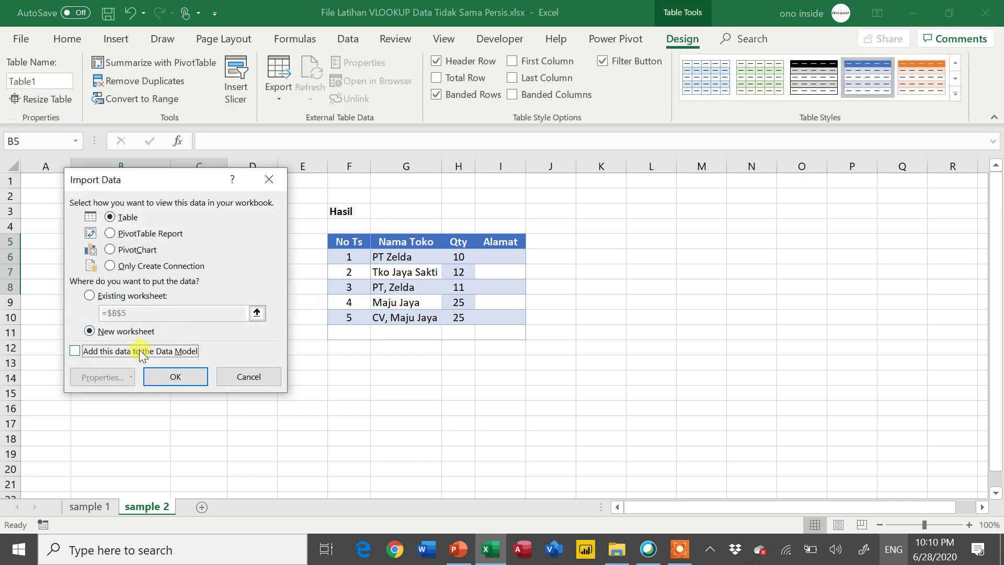
click(139, 267)
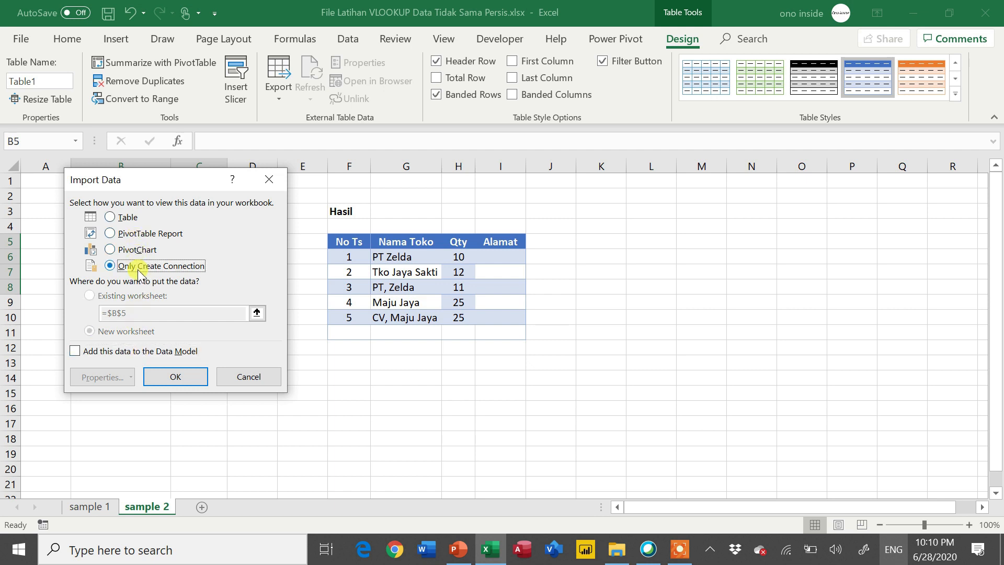
click(155, 376)
drag(8, 400, 7, 399)
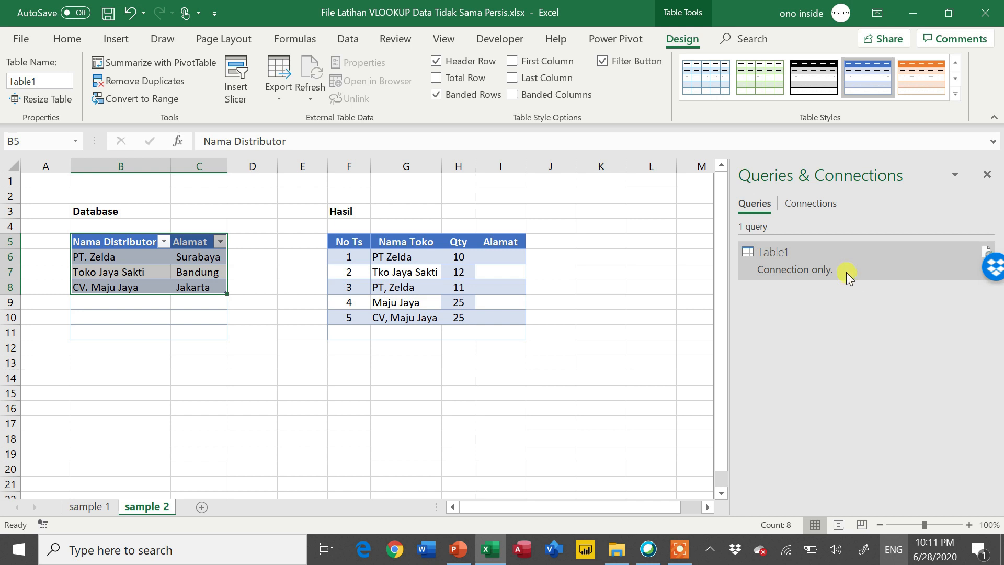
mouse_move(845, 271)
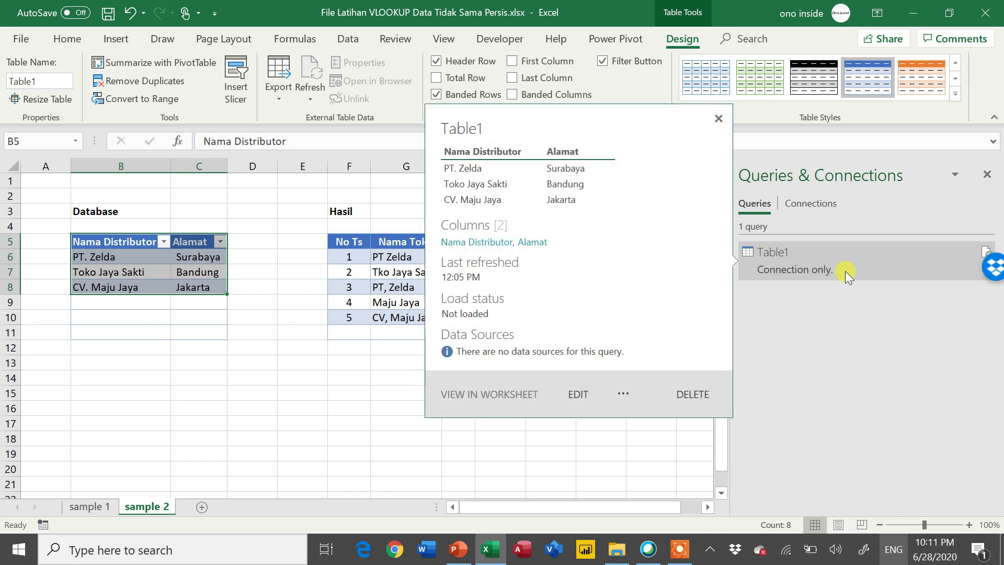
- Bring the Hasil range into Power Query as a table with headers
click(380, 270)
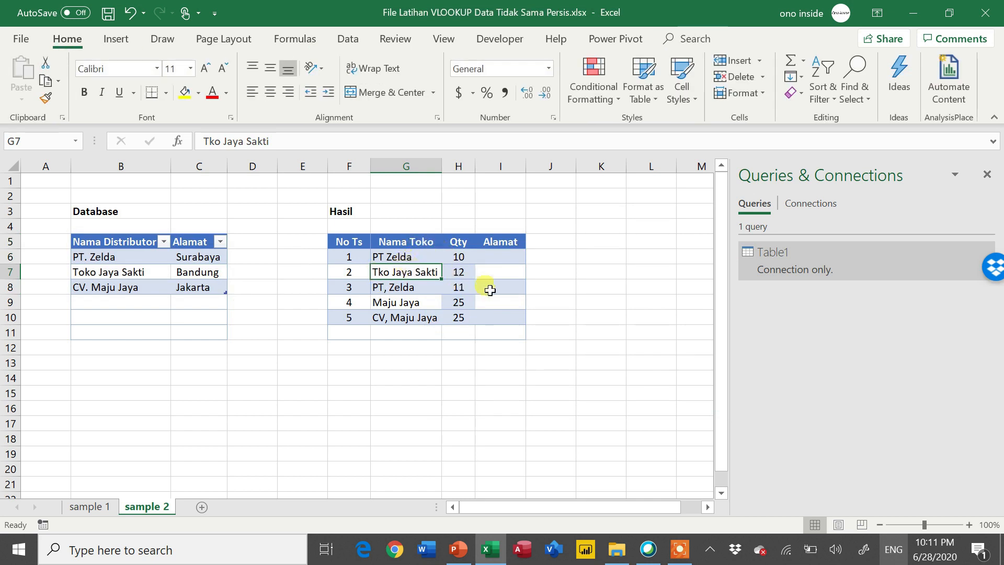
click(360, 36)
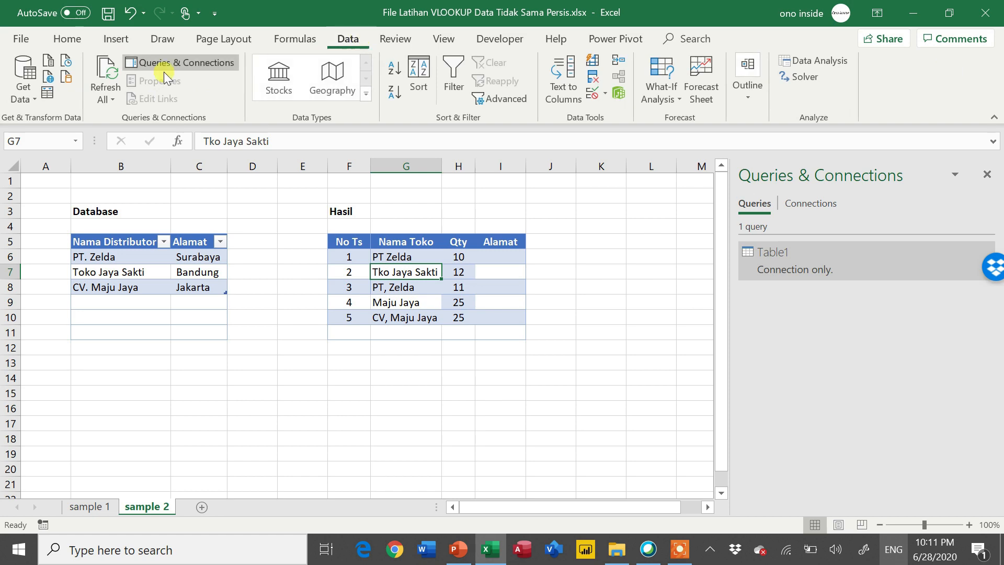
click(52, 90)
click(162, 321)
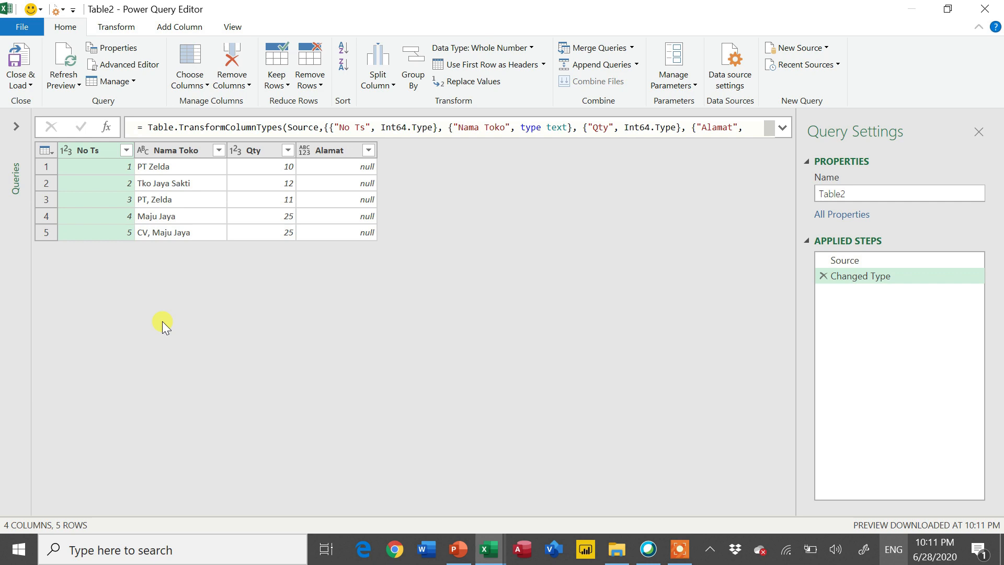
- Remove the empty Alamat column from the Table2 query
click(330, 152)
right_click(330, 152)
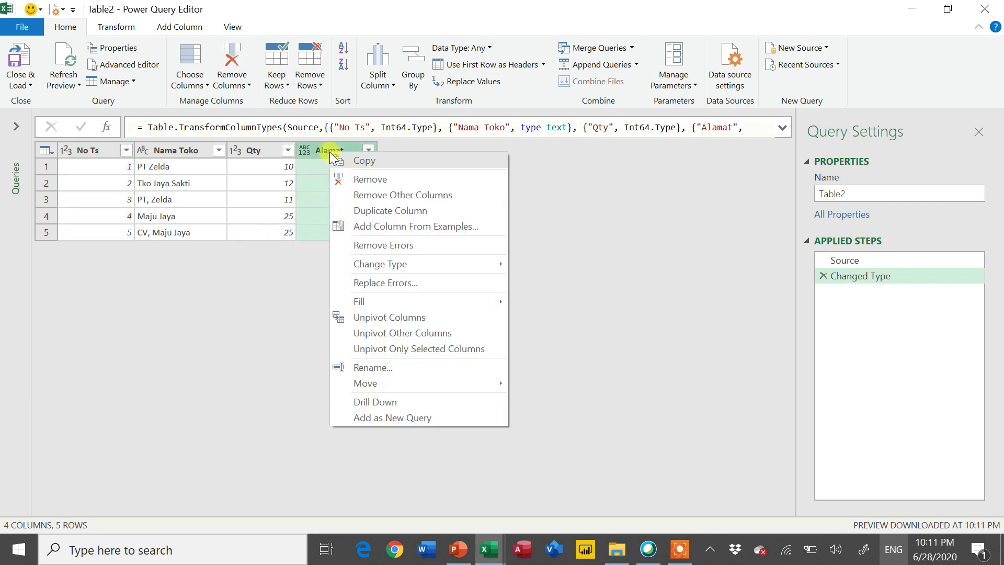
click(335, 178)
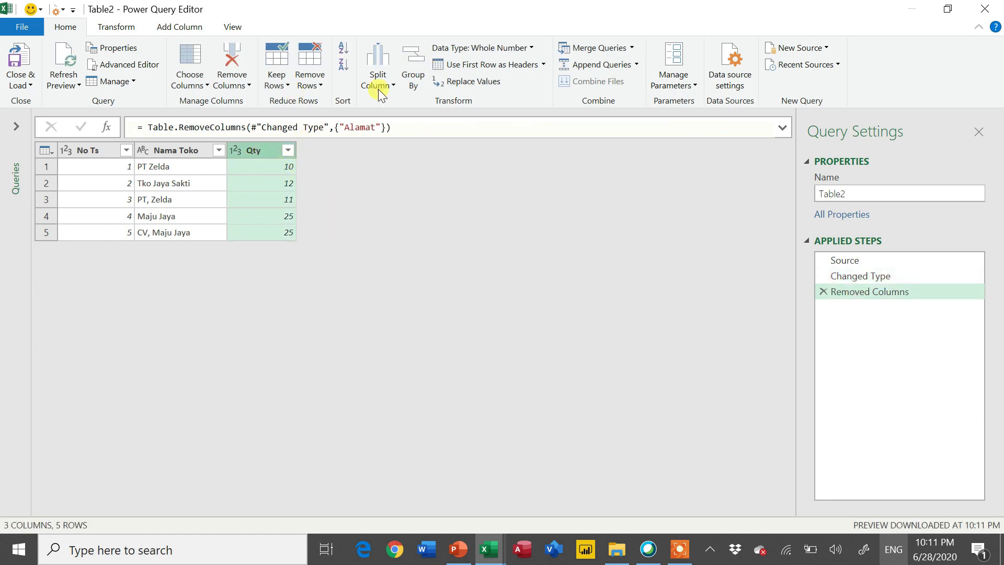
- Set up a merge of Table2 with Table1, matching the Nama Toko column to the Nama Distributor column
click(580, 50)
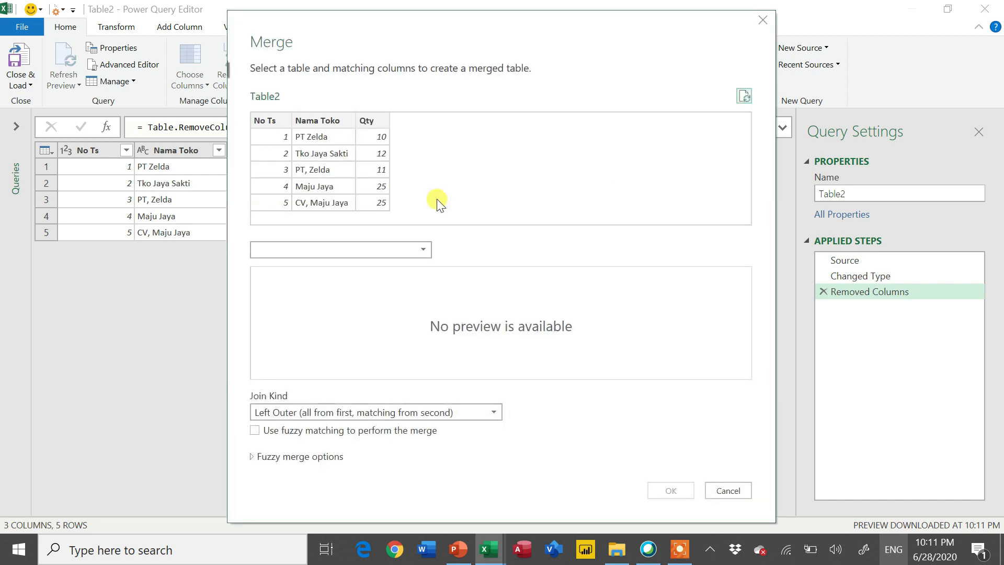
click(404, 247)
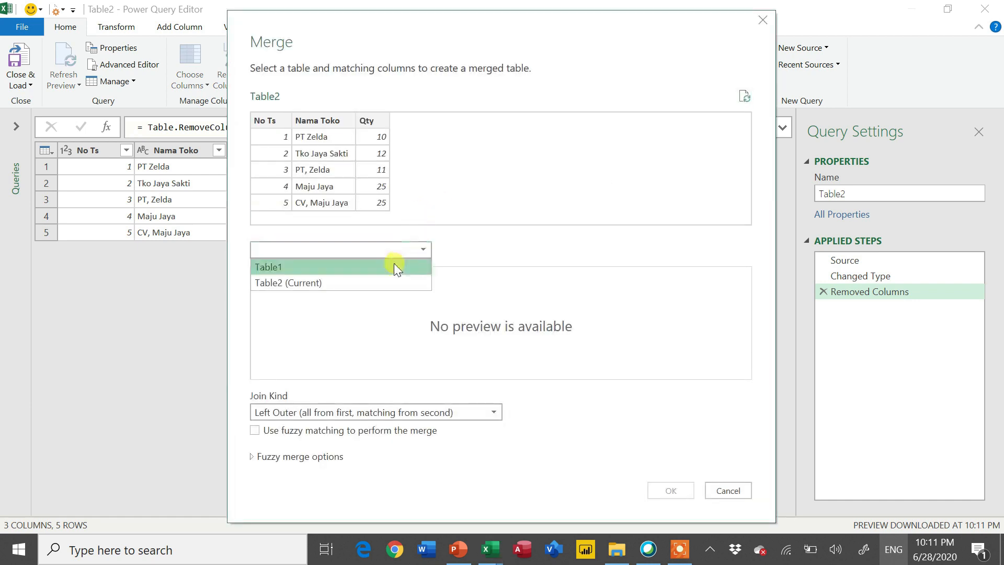
click(393, 263)
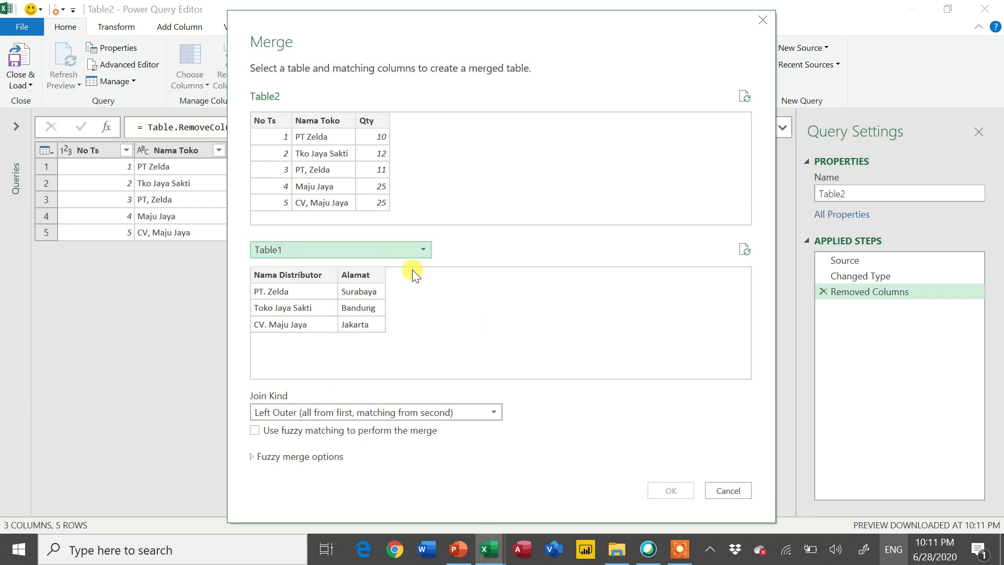
click(326, 122)
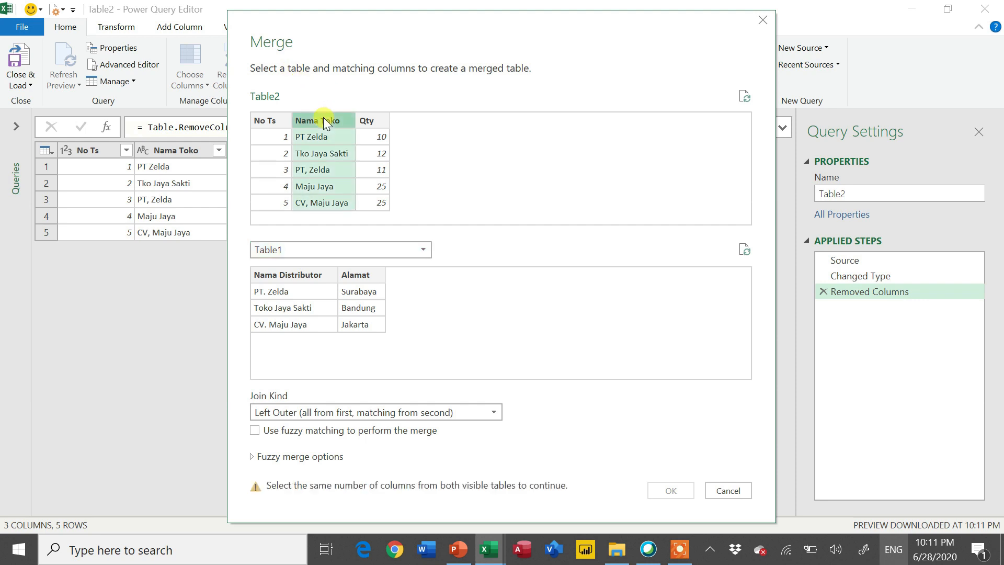
click(304, 275)
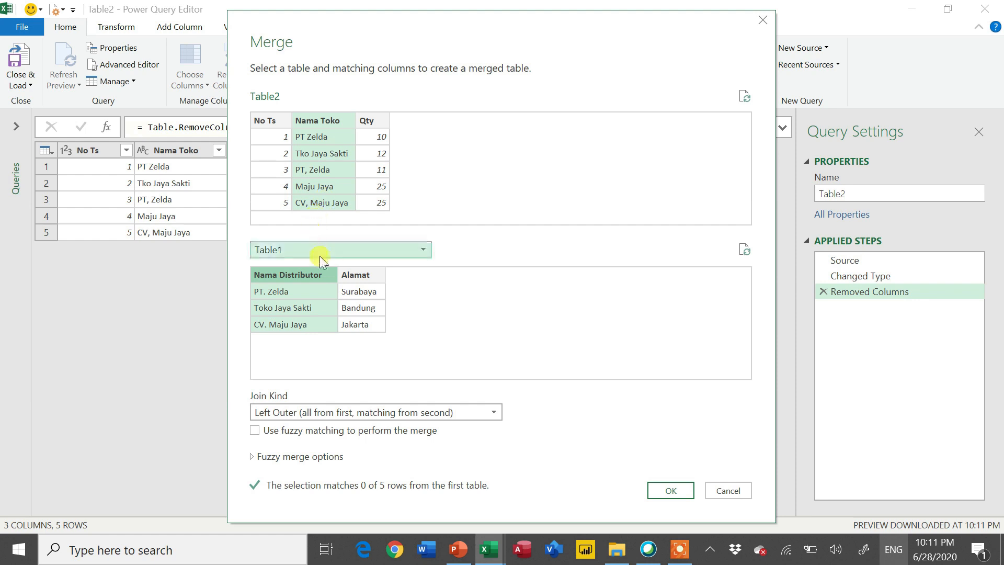
- Enable fuzzy matching for the left outer merge, review the fuzzy options without setting a similarity threshold, and apply the merge
click(255, 432)
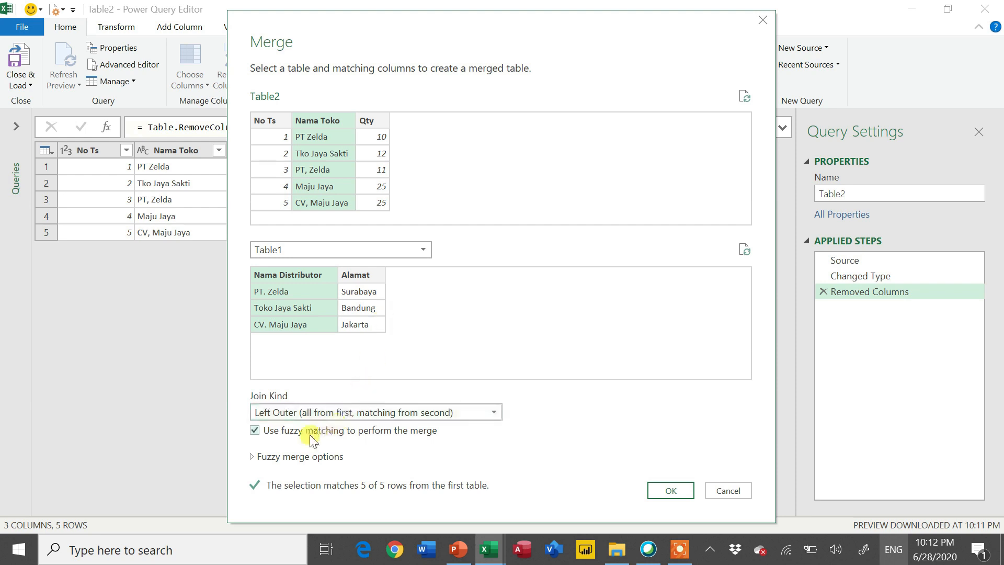
click(268, 457)
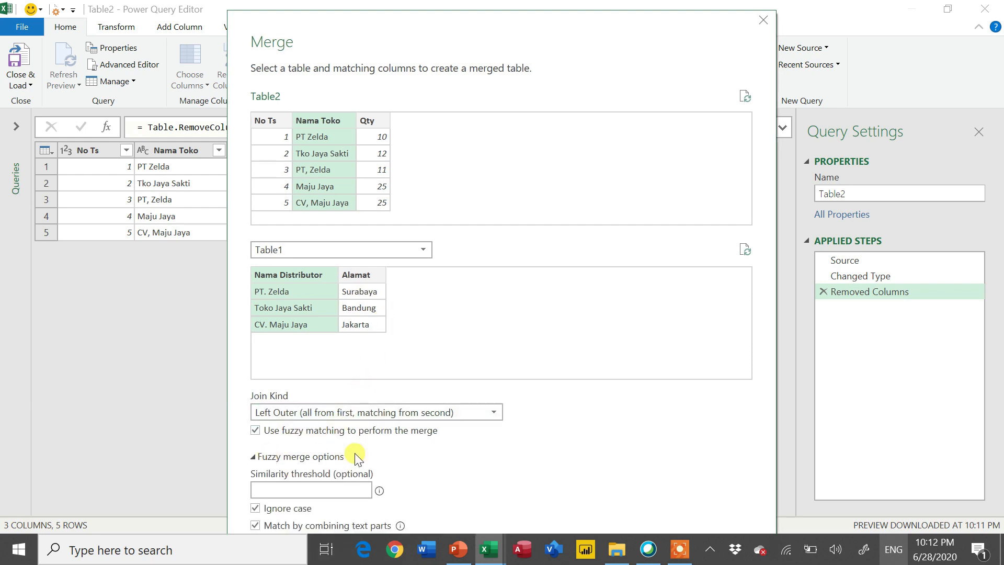
click(316, 491)
click(253, 458)
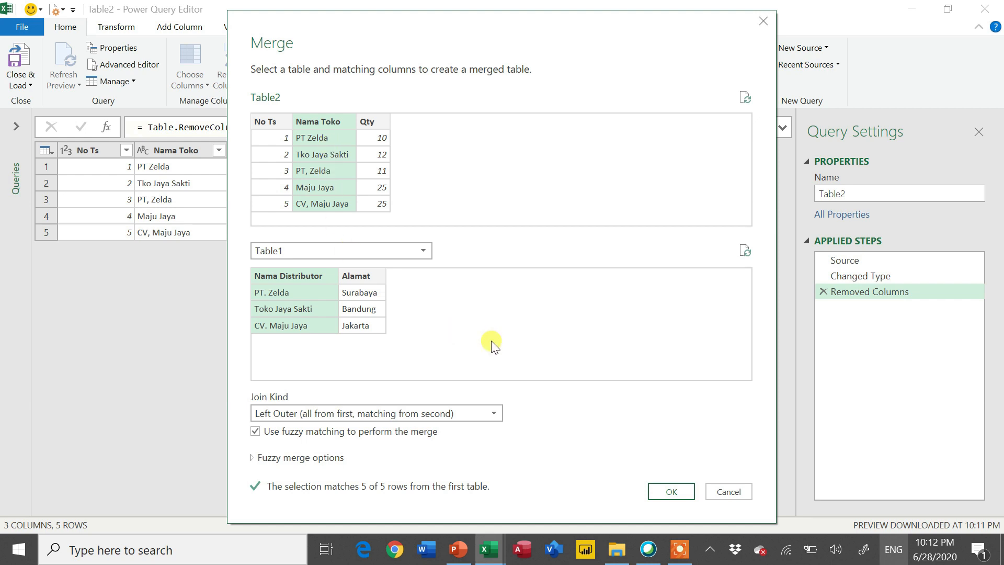
click(672, 491)
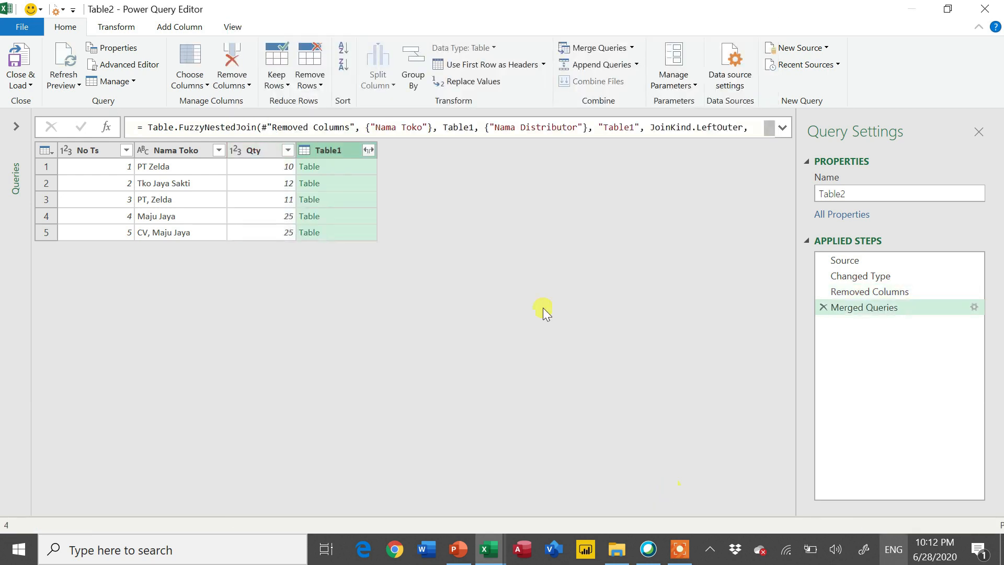
- Expand the merged Table1 column to only the Alamat field, without the original column name as prefix
click(370, 150)
click(149, 232)
click(147, 298)
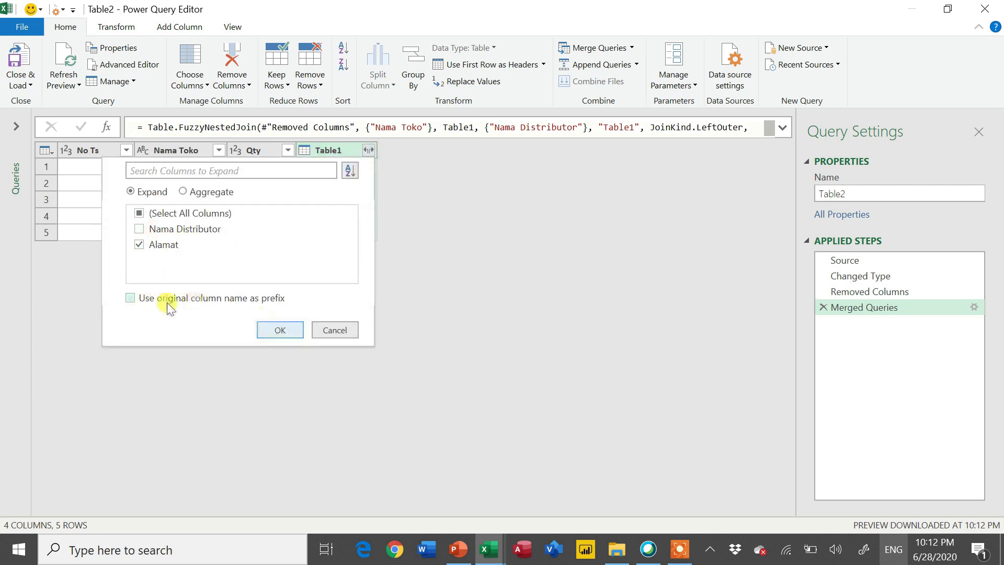
click(283, 334)
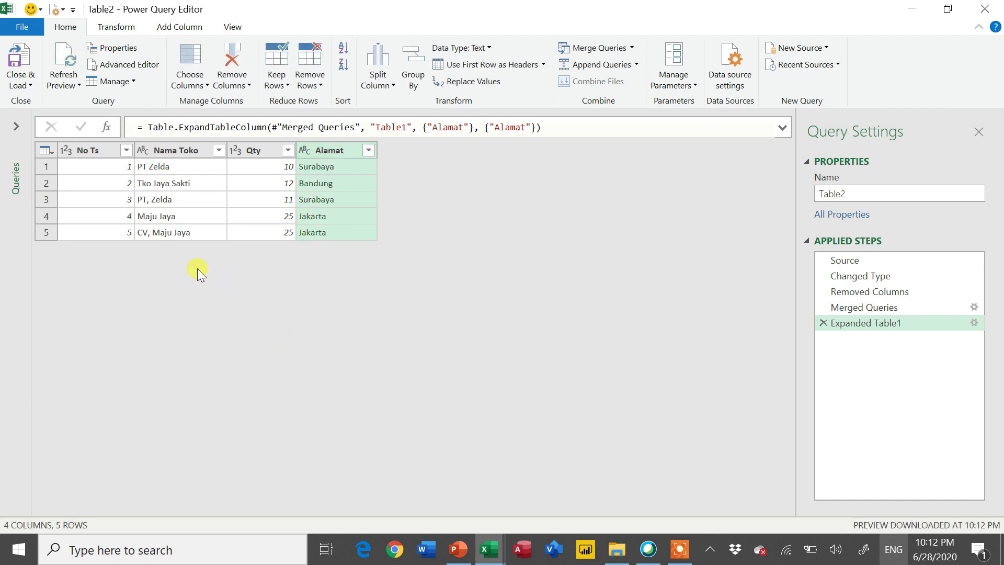
- Load the merged Table2 query as a table into the existing worksheet sample 2, starting at cell F14
click(26, 88)
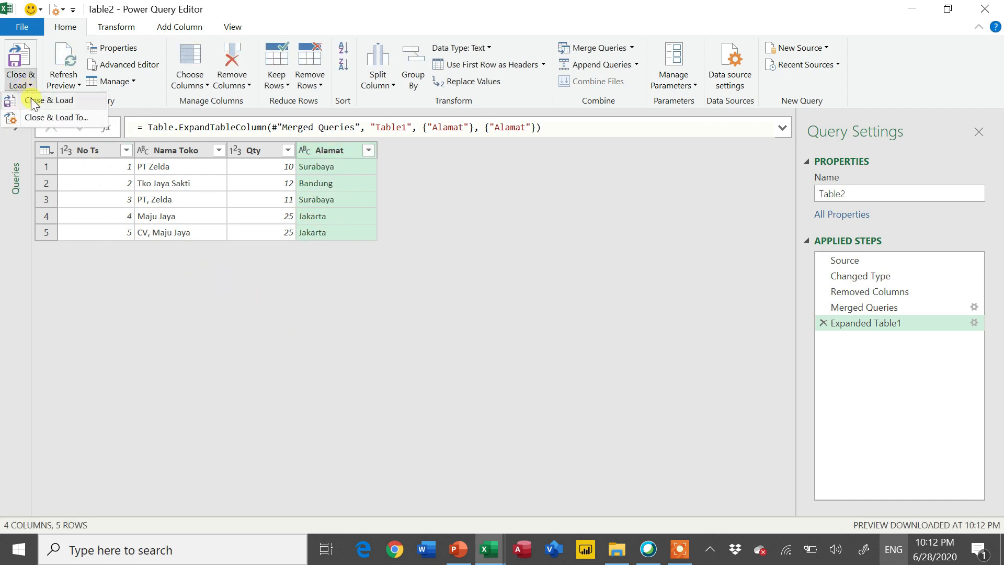
click(36, 117)
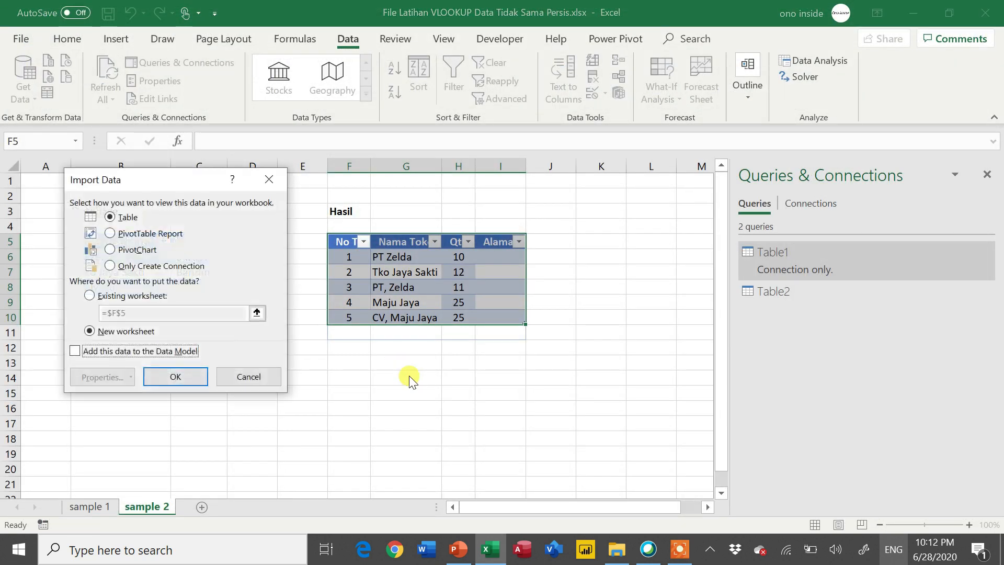
click(146, 296)
drag(108, 313, 165, 312)
key(BackSpace)
click(355, 376)
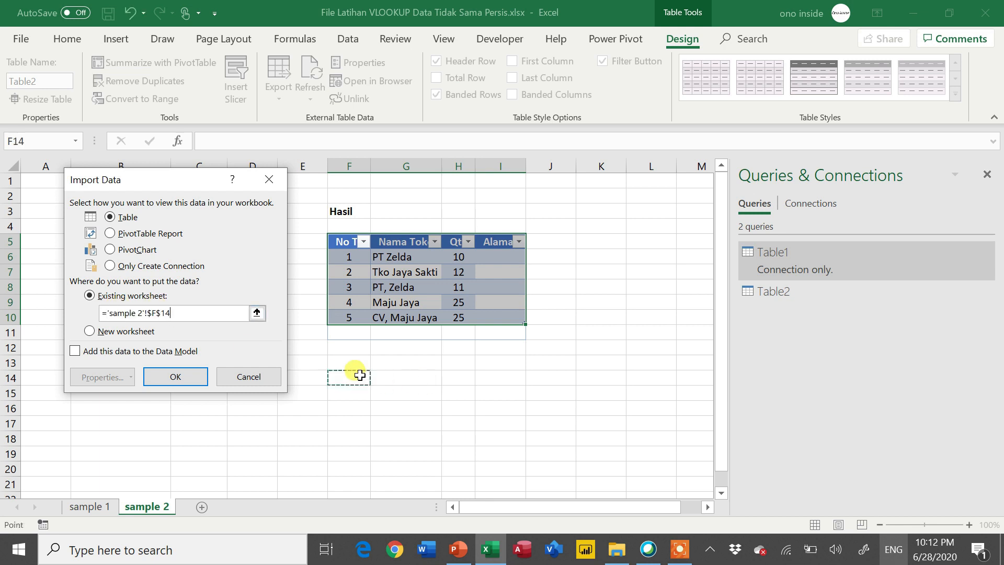
click(180, 377)
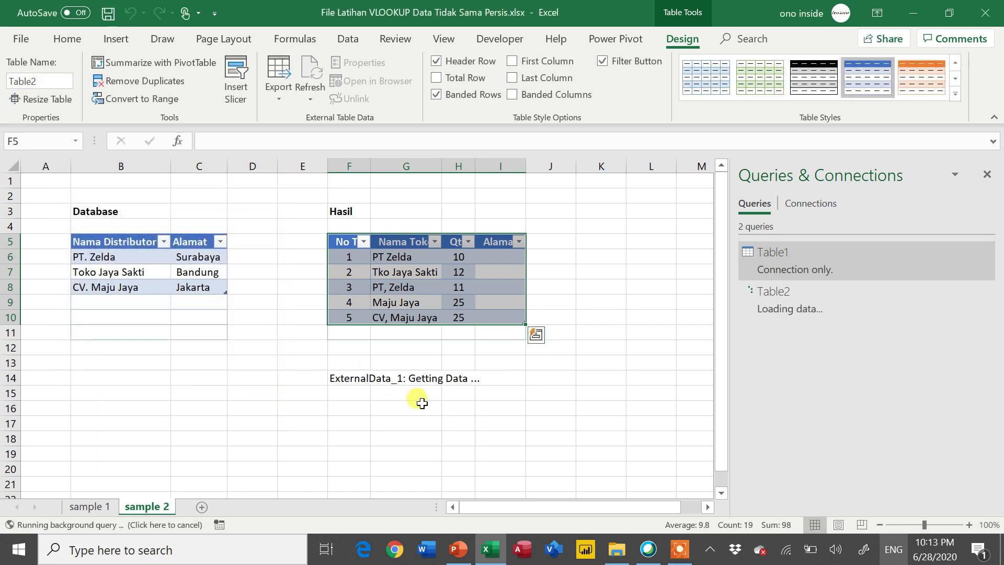
- Compare the store names and Alamat values in the first four rows of the loaded table with the Database table
click(467, 407)
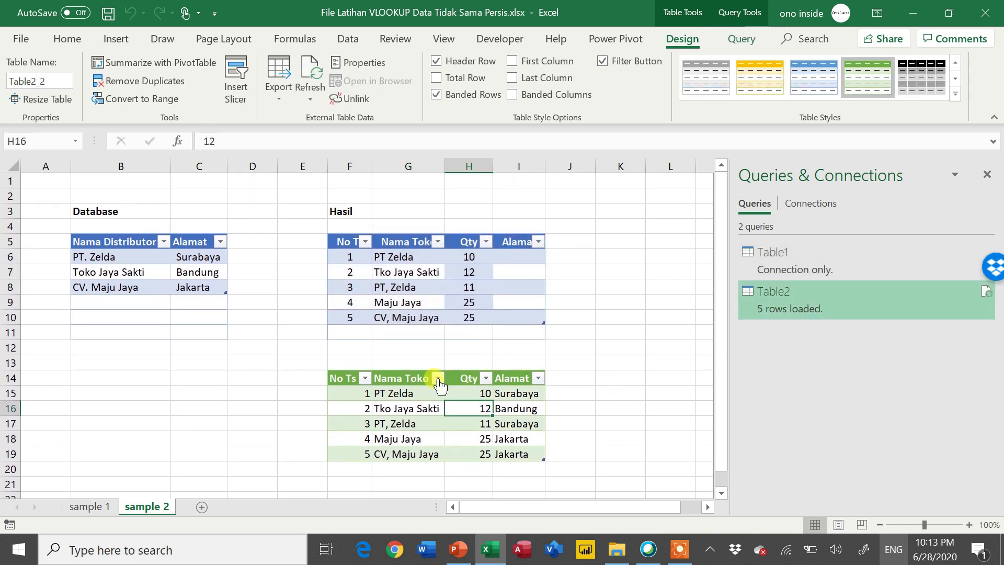
drag(382, 393, 515, 398)
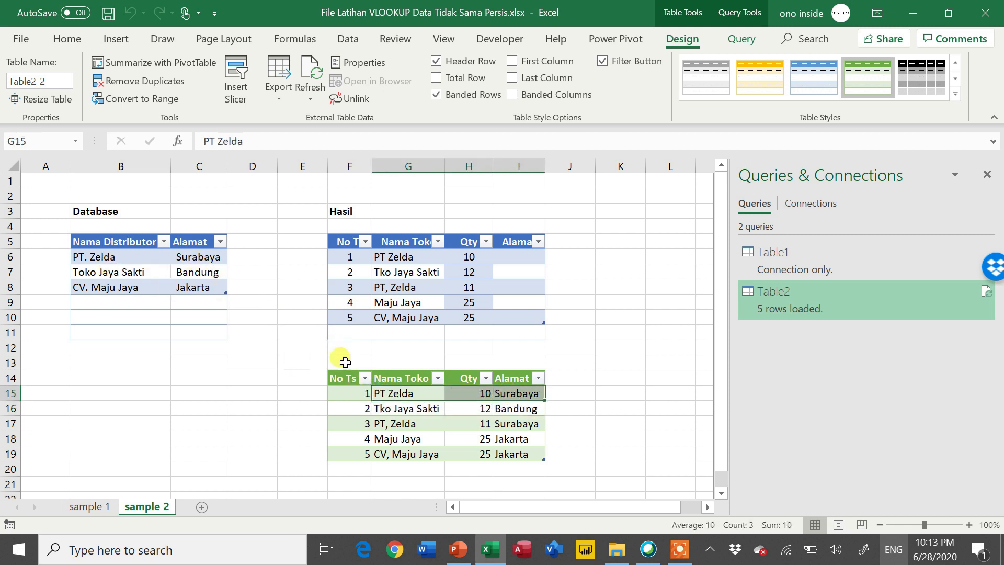
mouse_move(413, 413)
mouse_down()
mouse_move(497, 421)
mouse_move(499, 409)
mouse_up()
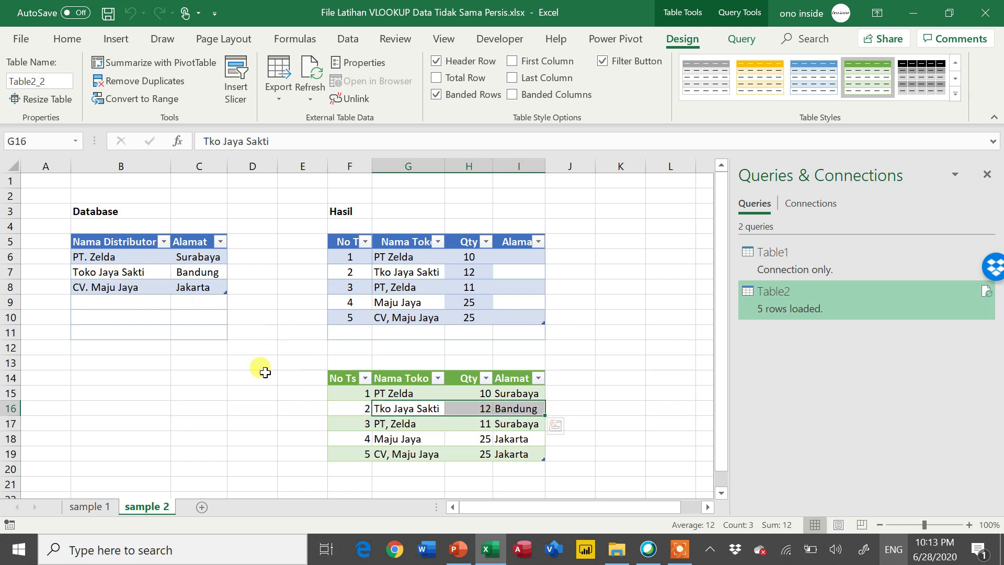
drag(378, 424, 505, 430)
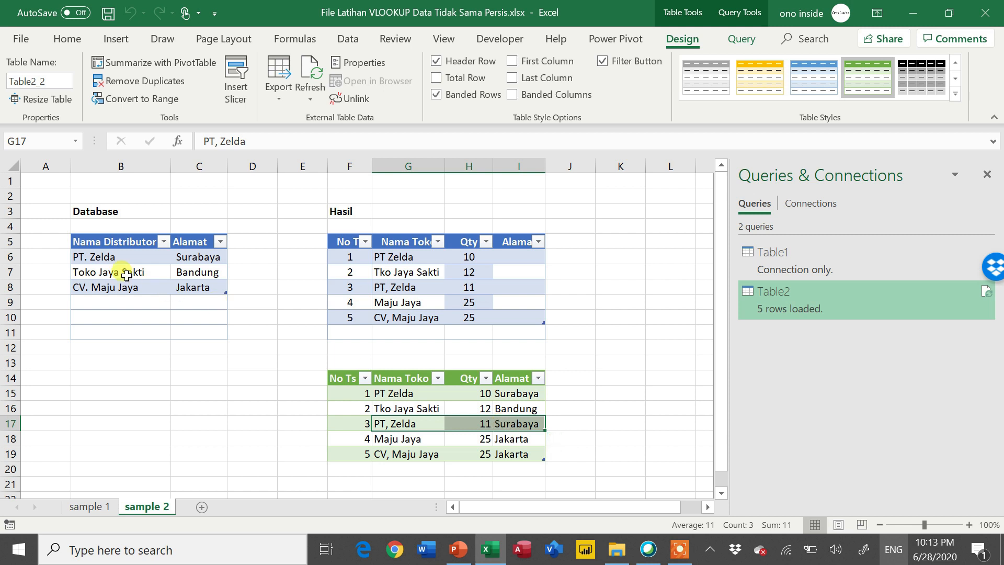
drag(403, 438, 510, 440)
- Close the Queries & Connections pane and select the empty cell K5 beside the Hasil table
click(568, 392)
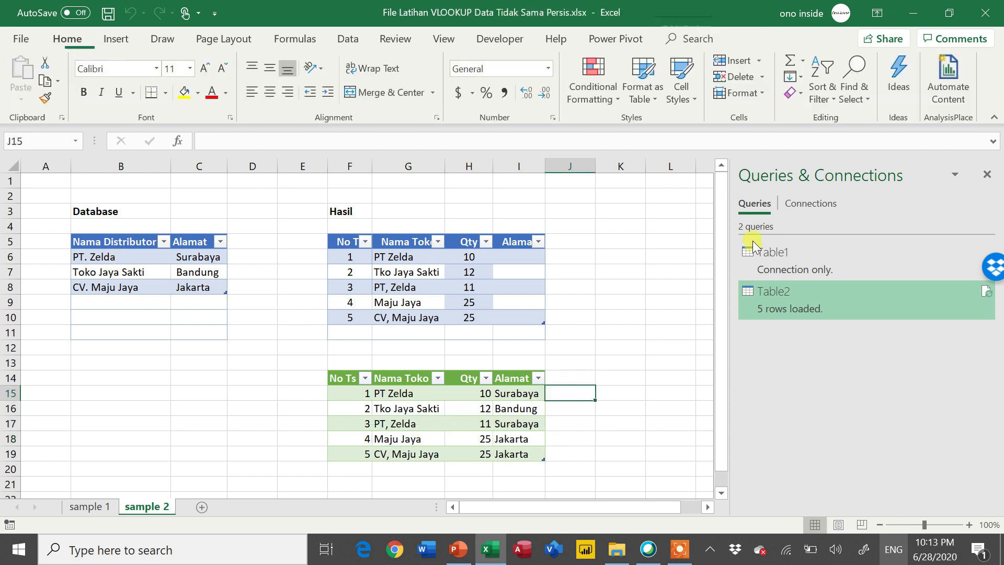
click(987, 174)
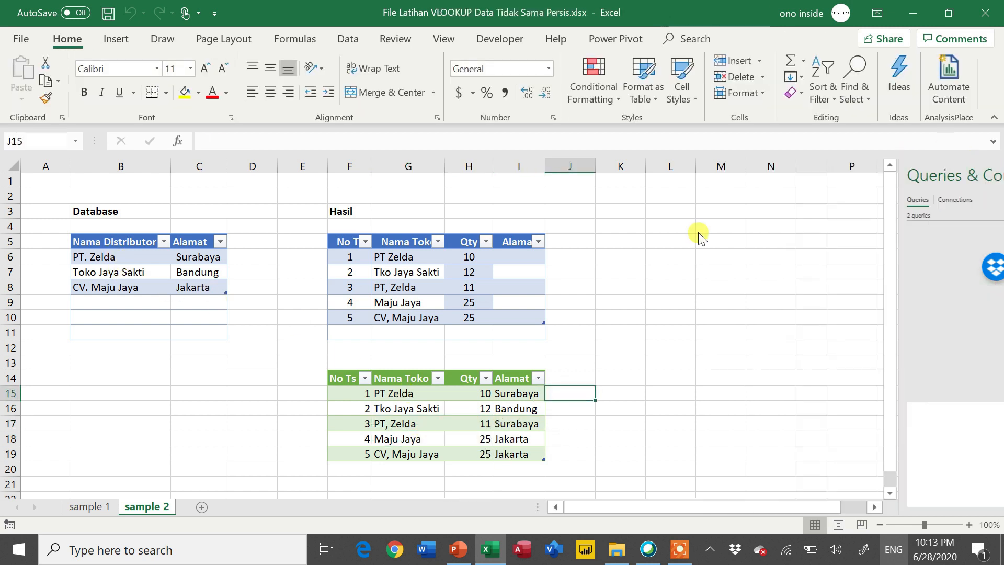
click(598, 240)
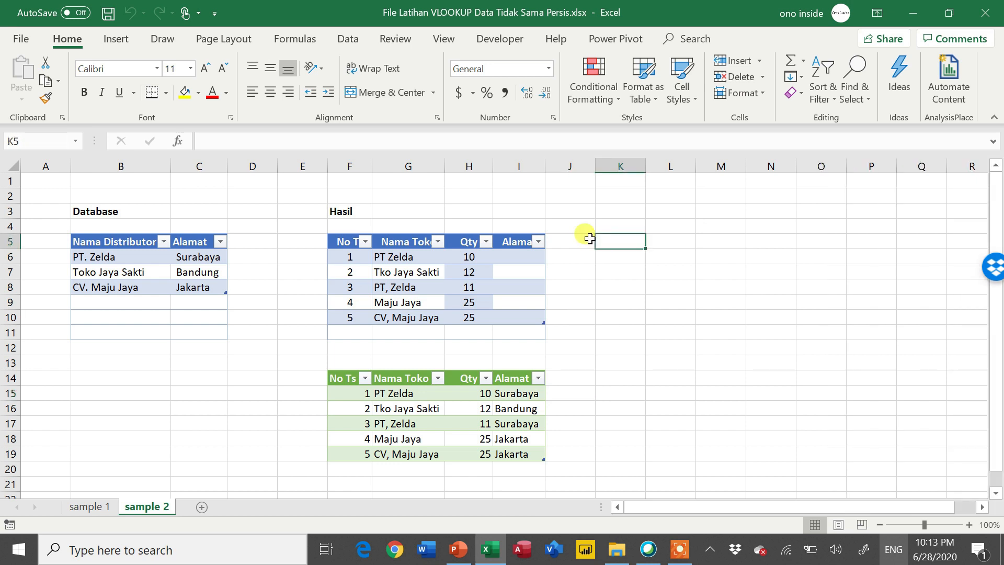